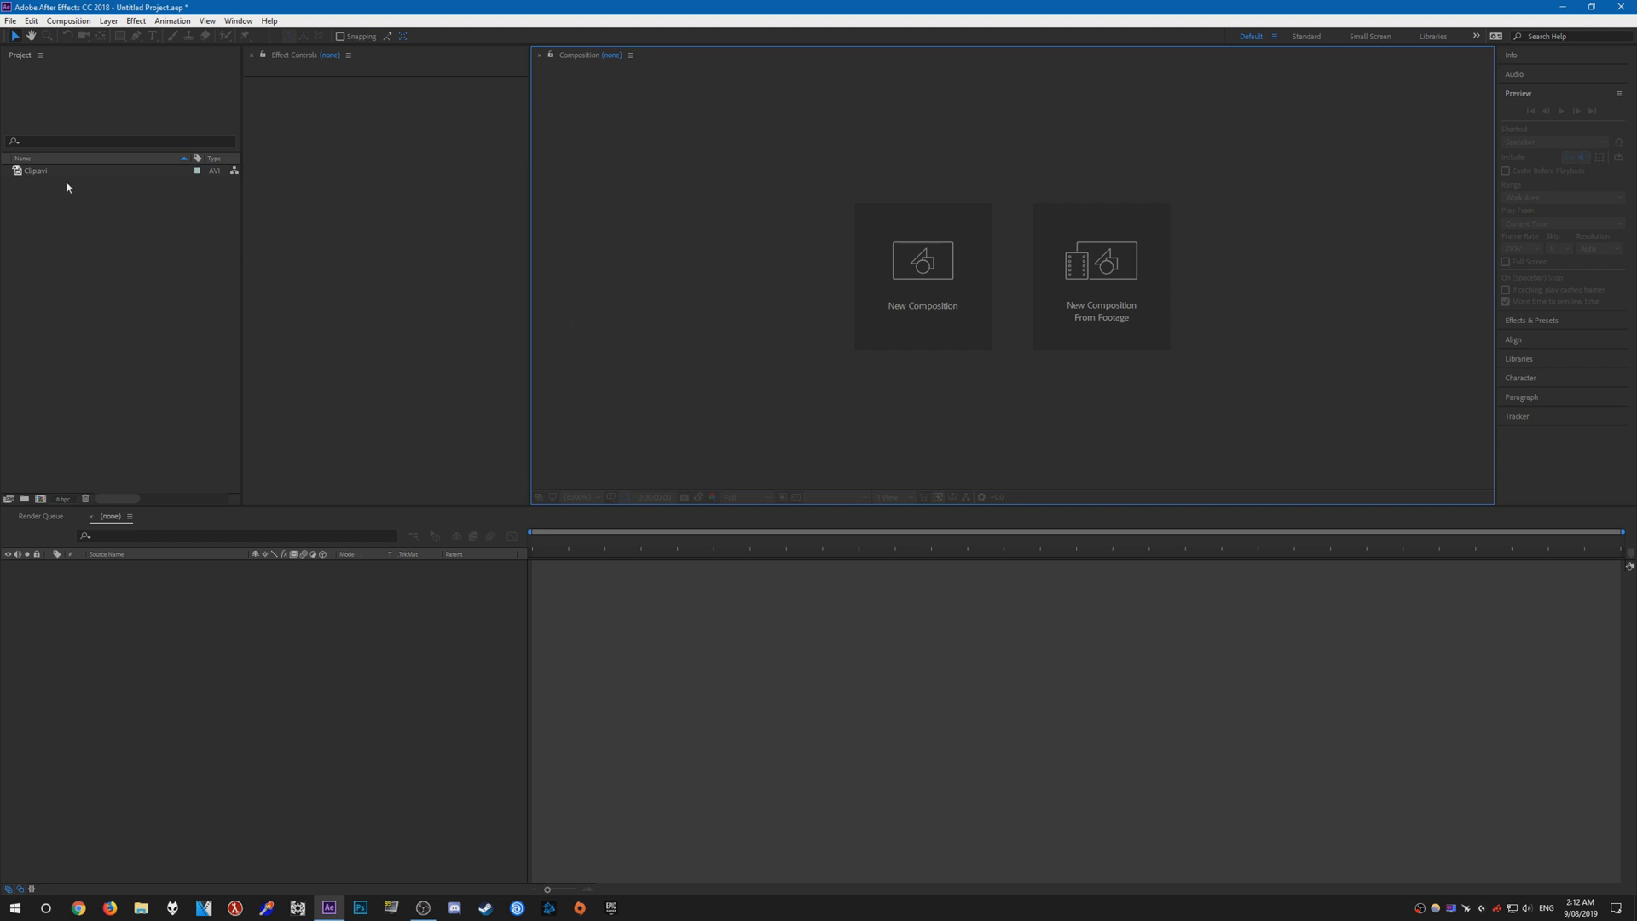
# Create a Clip composition from the Clip.avi footage and preview a later frame.
pyautogui.moveTo(44, 171); pyautogui.dragTo(38, 497)
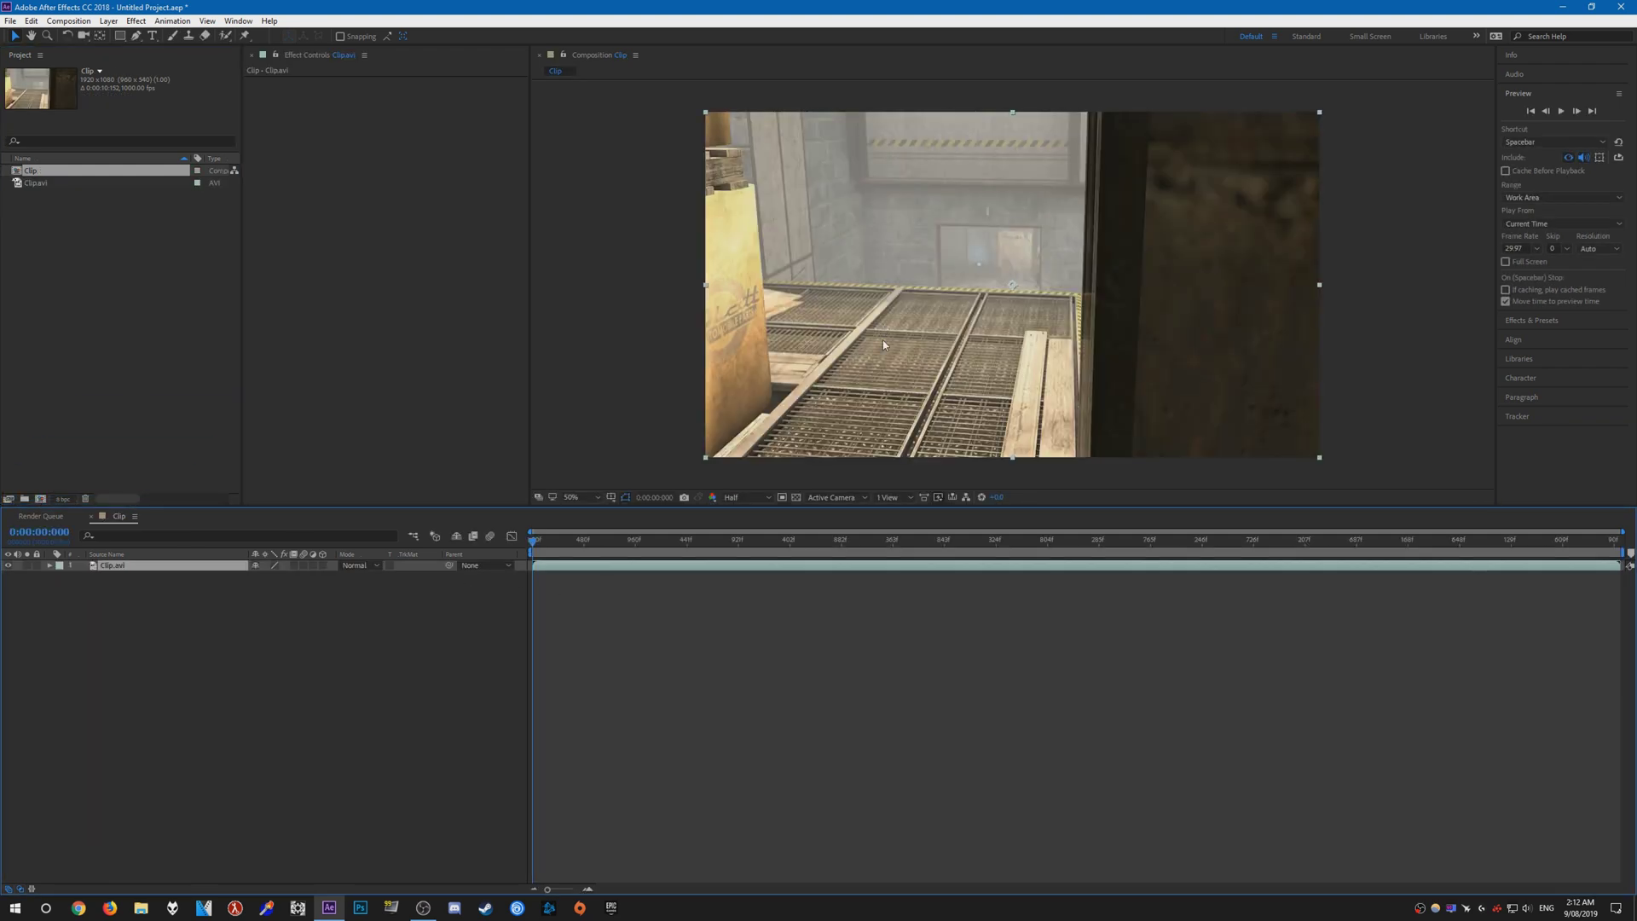
pyautogui.moveTo(596, 543); pyautogui.dragTo(629, 547)
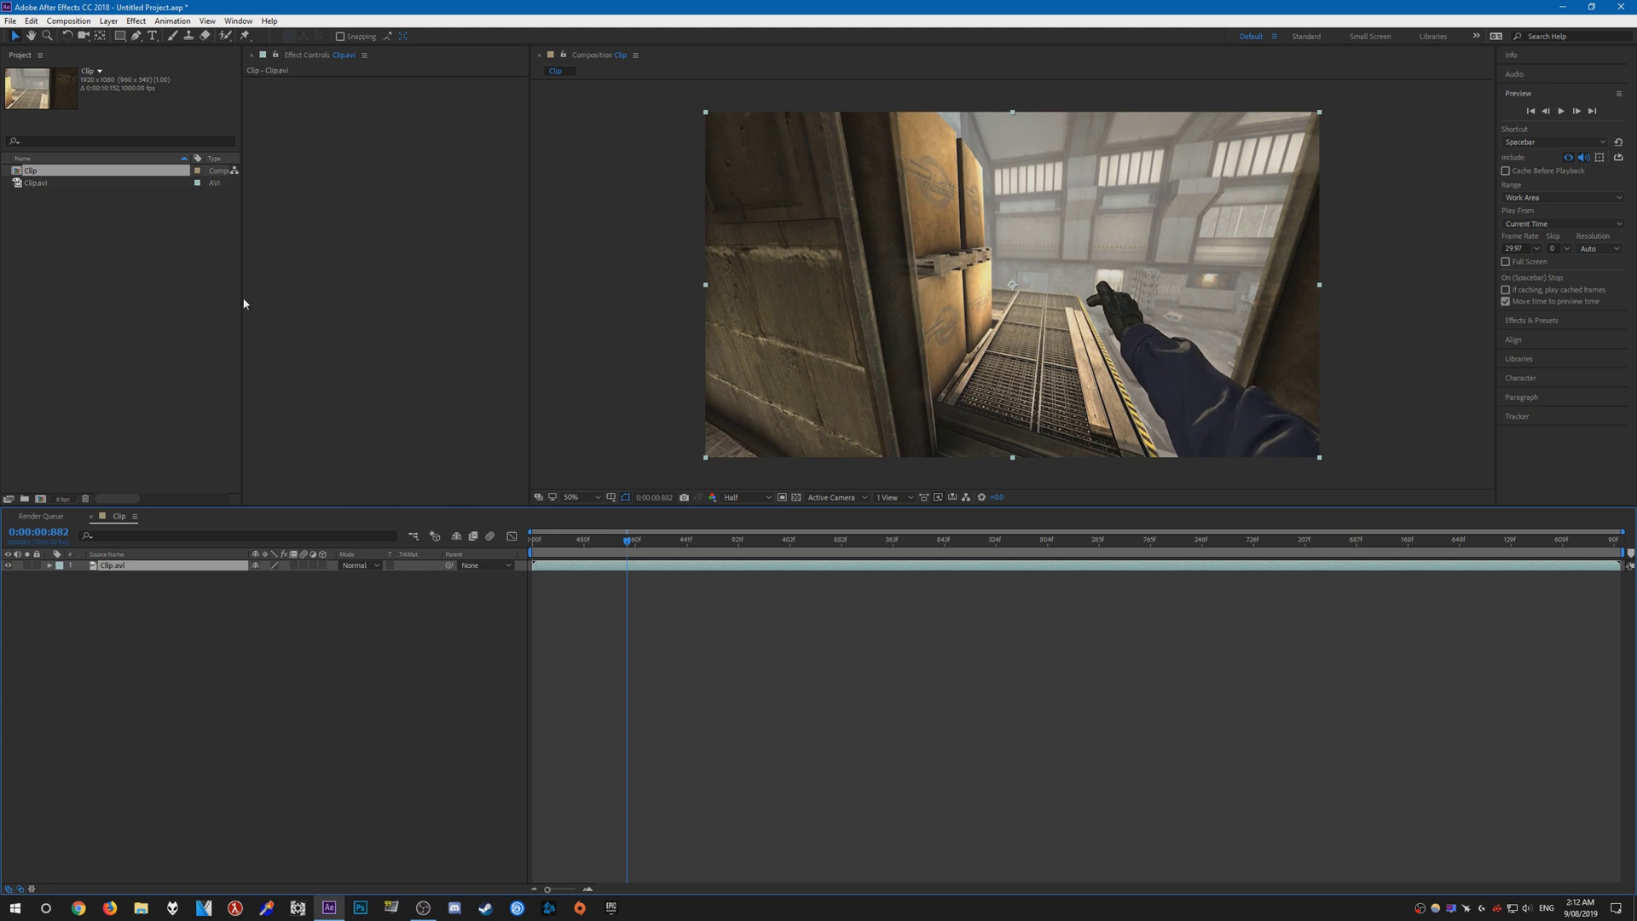
pyautogui.click(172, 233)
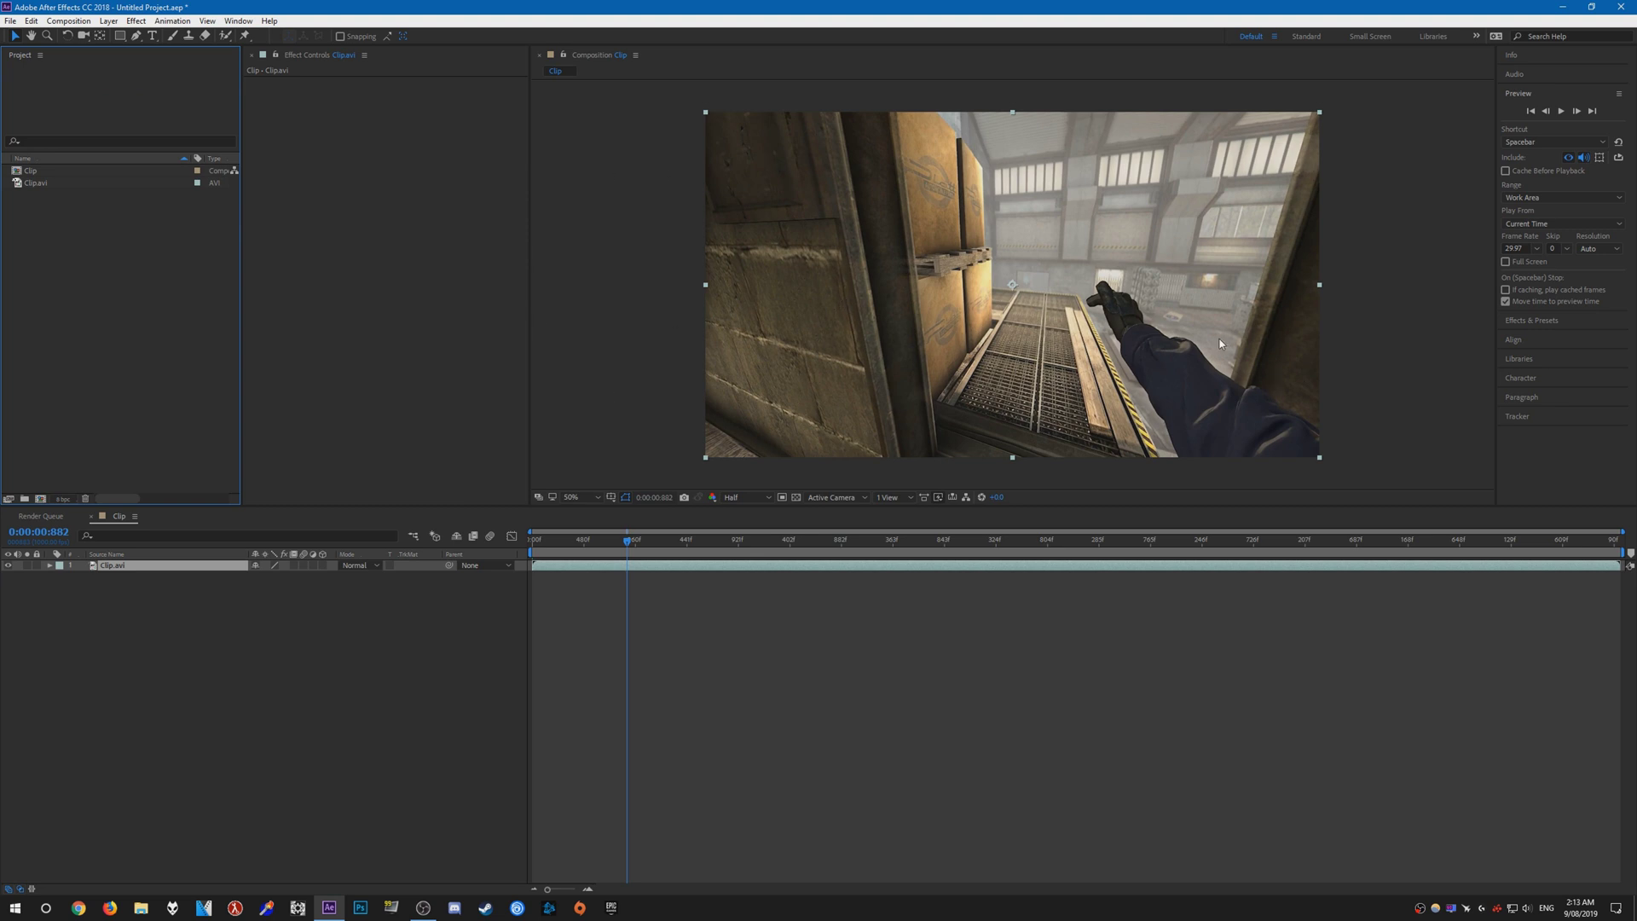
# Change the Clip composition's width to 2560 pixels, keeping the height at 1080.
pyautogui.click(34, 171)
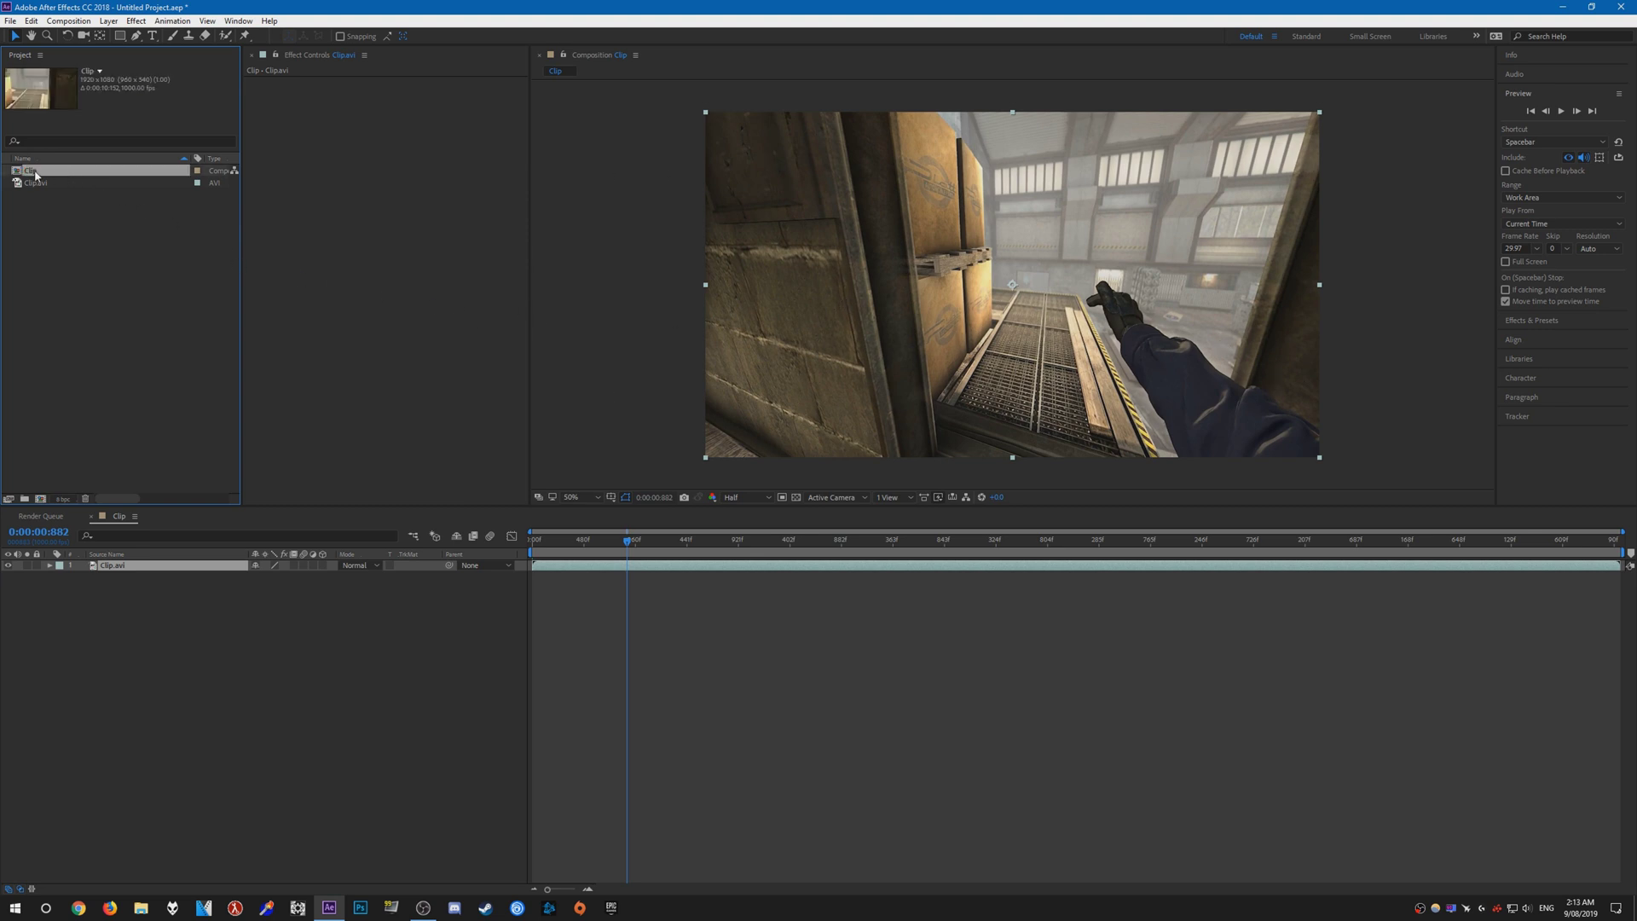
pyautogui.rightClick(35, 171)
pyautogui.click(96, 180)
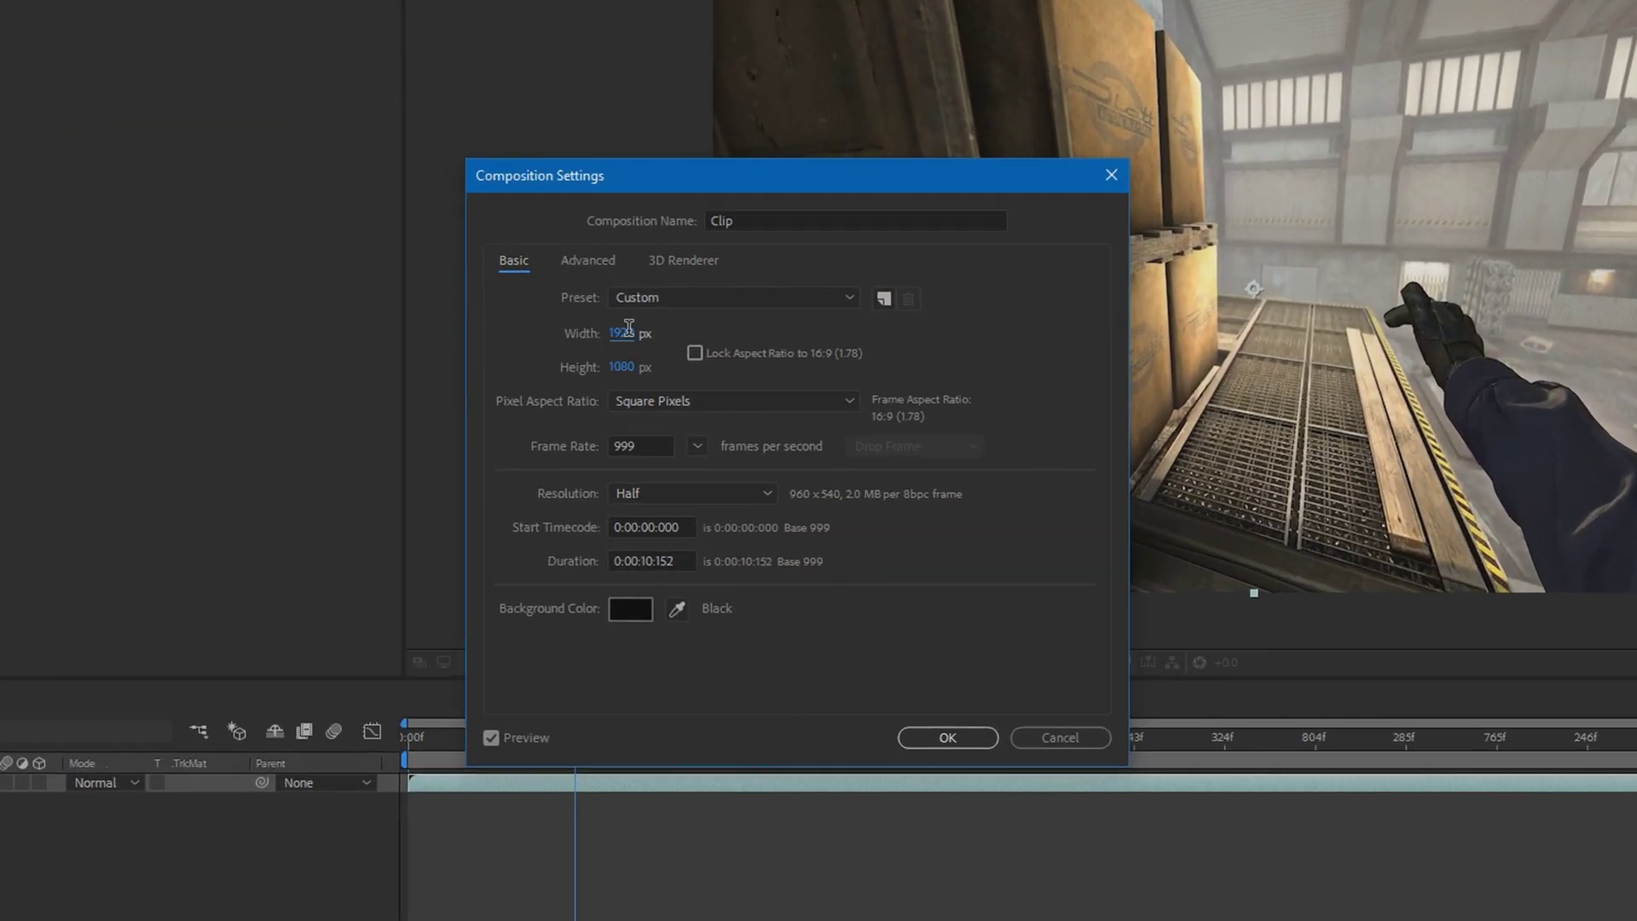
pyautogui.click(622, 333)
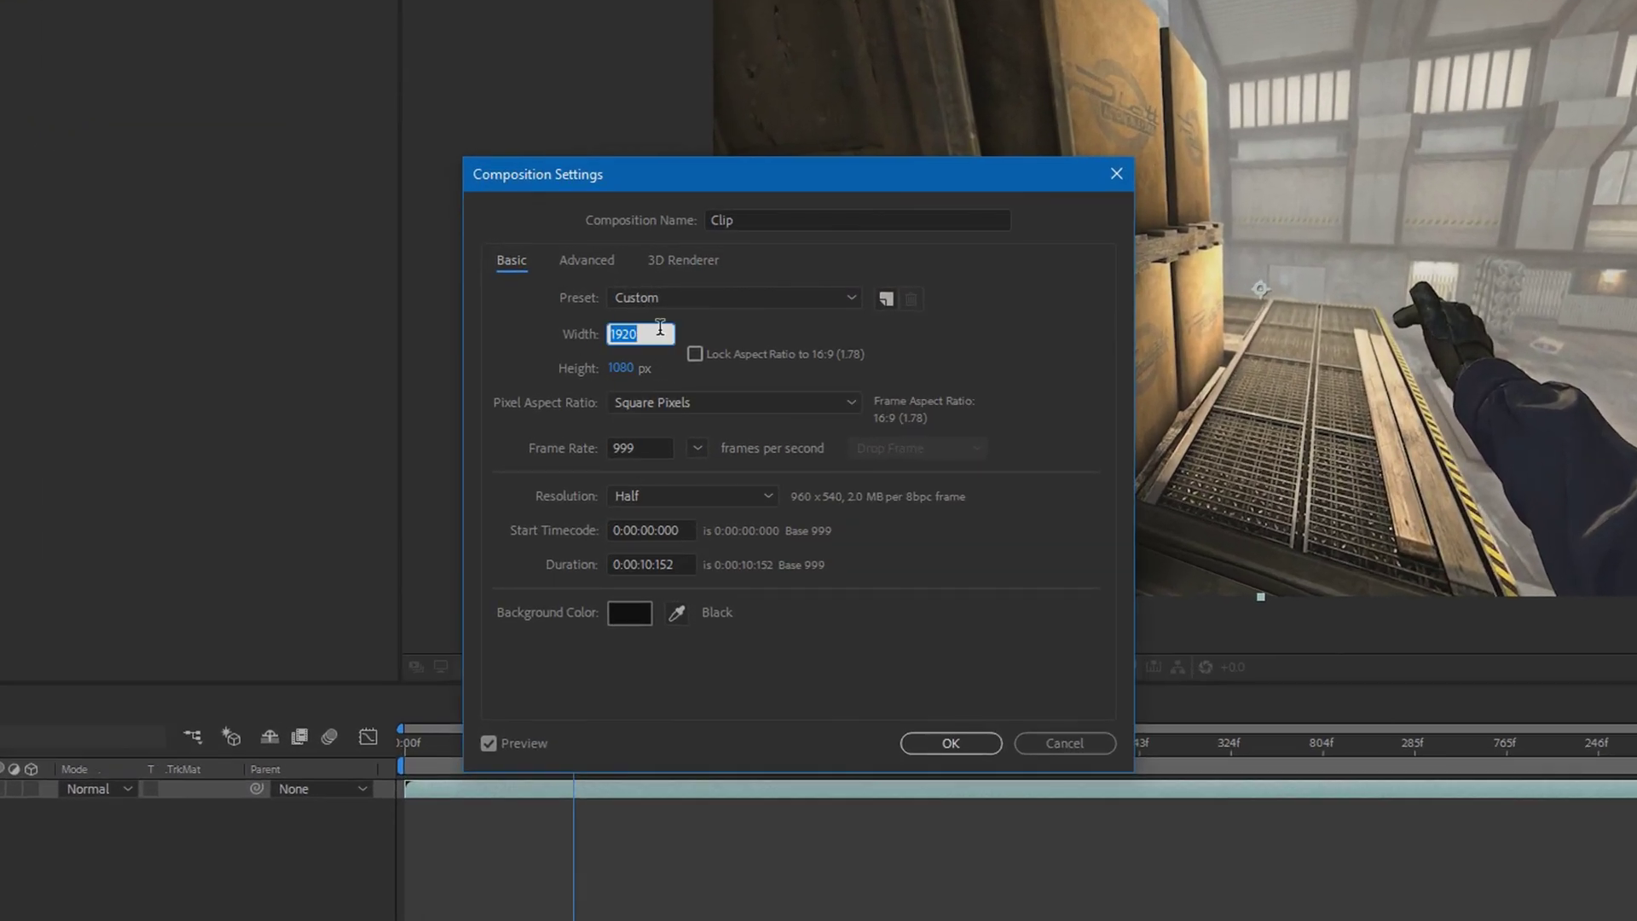
pyautogui.write('2560')
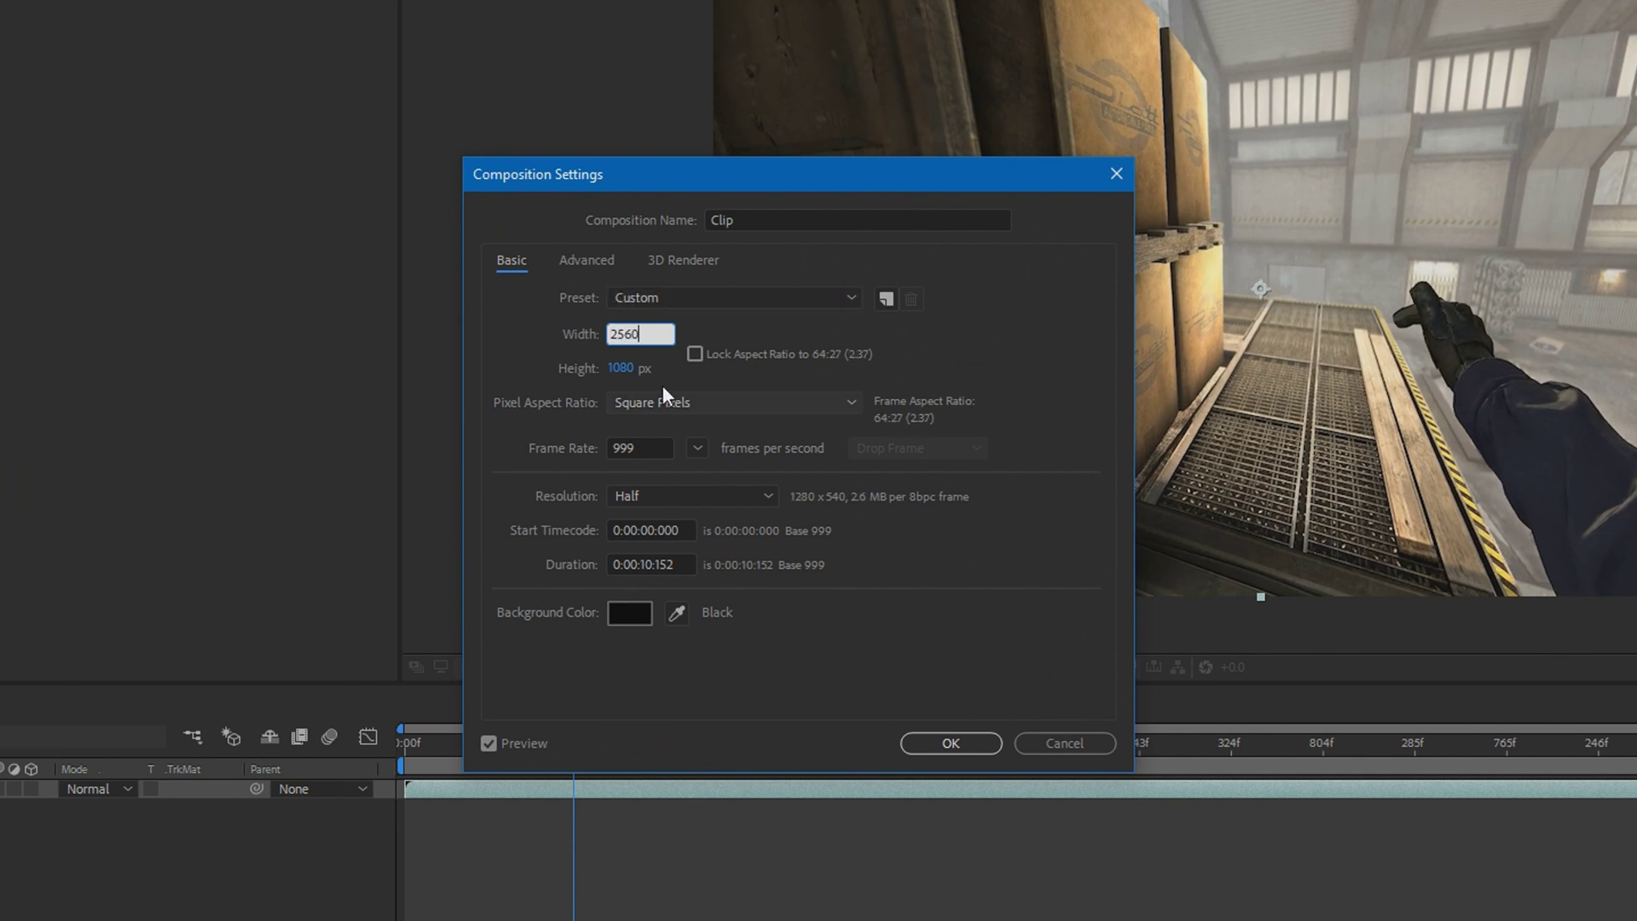
pyautogui.click(953, 741)
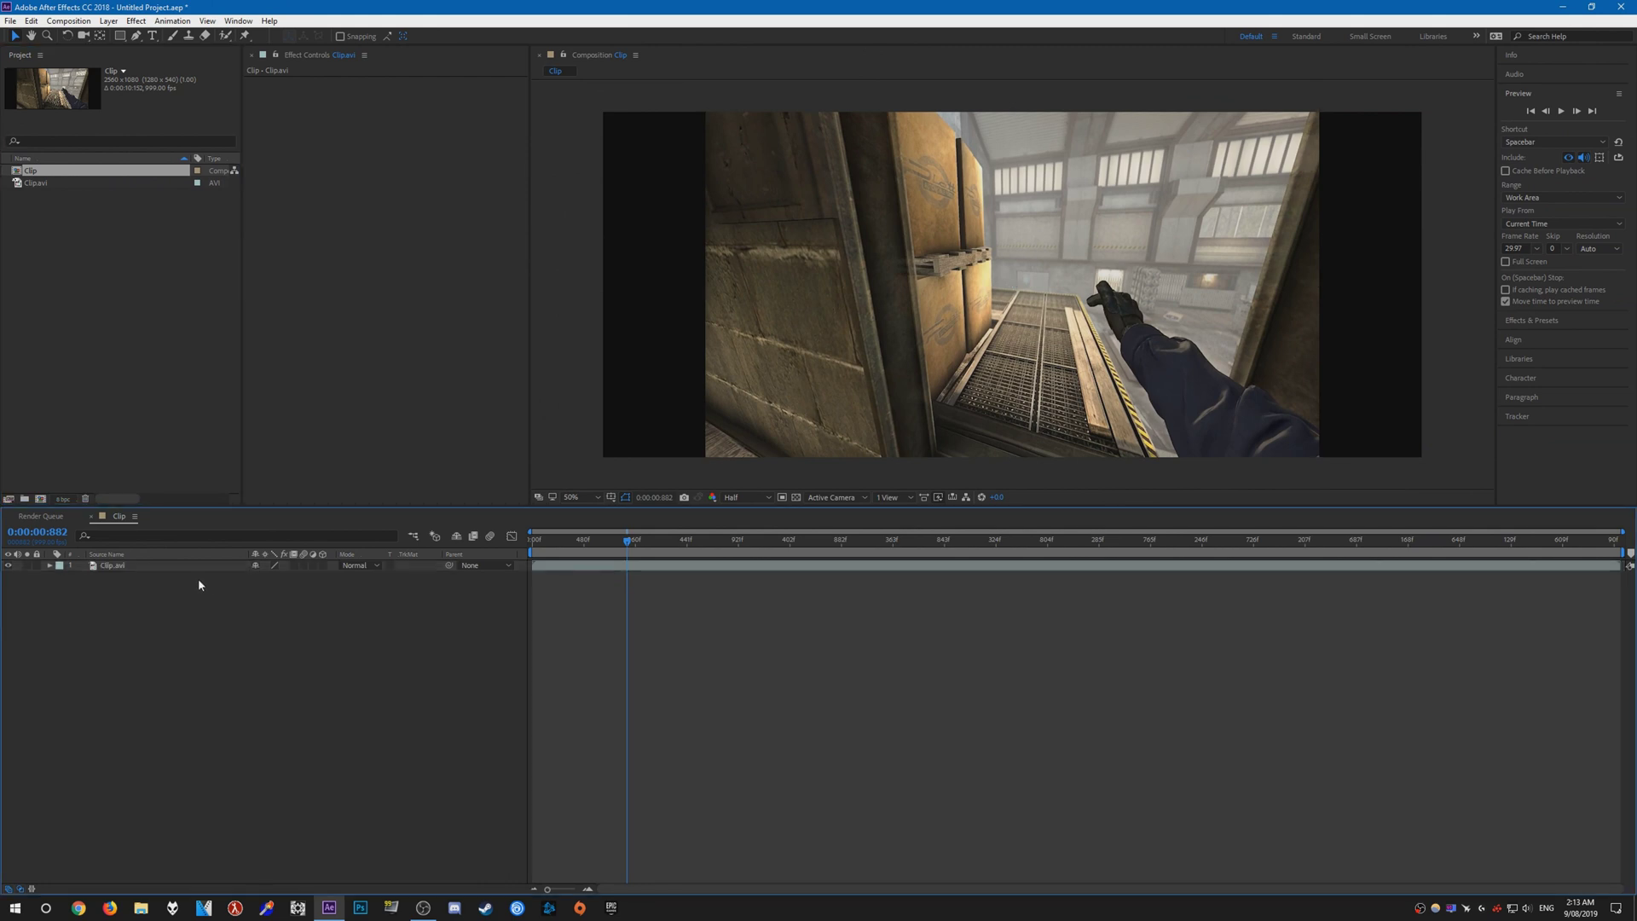
# Fit the Clip.avi layer to the 2560x1080 comp with Ctrl+Alt+F and set viewer zoom to Fit.
pyautogui.click(194, 567)
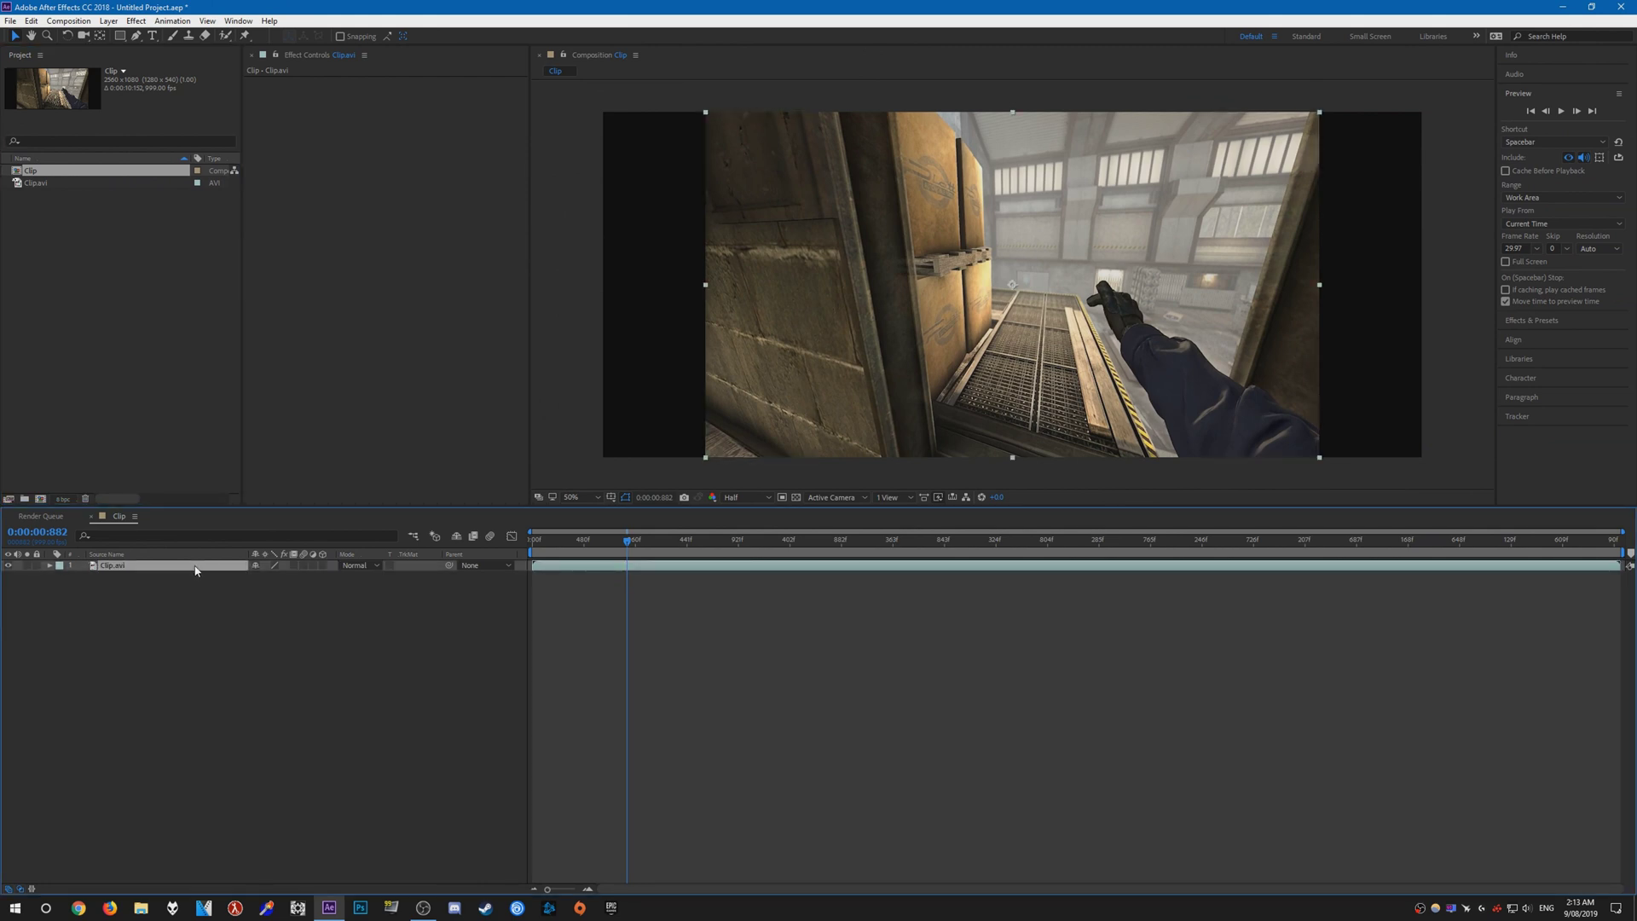
pyautogui.hotkey('ctrl', 'alt', 'f')
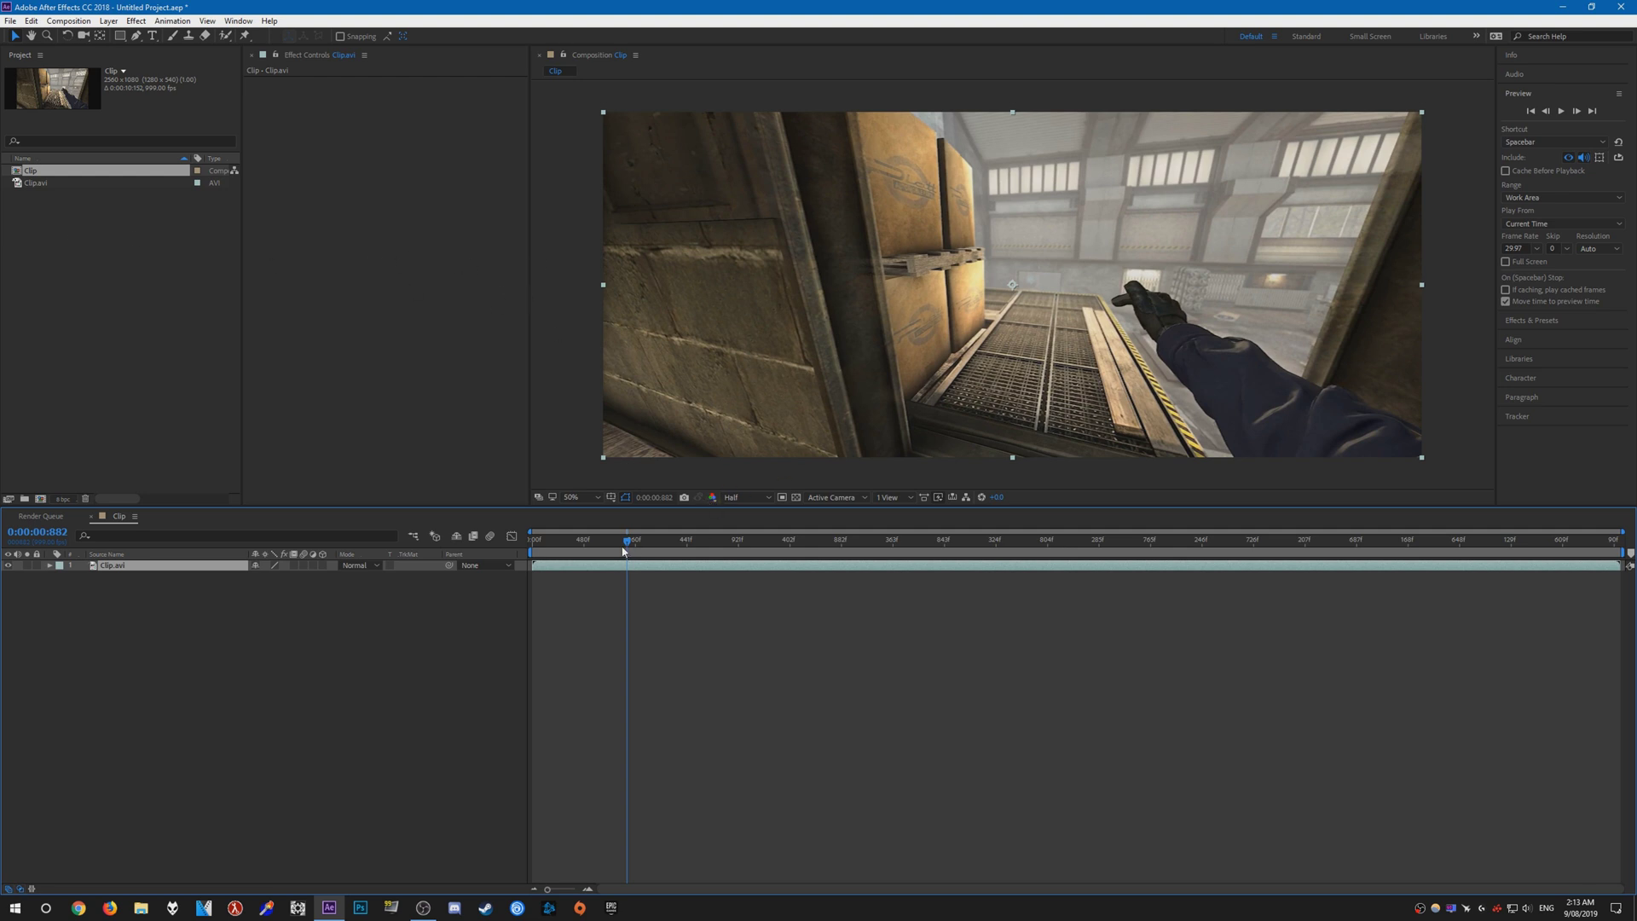
pyautogui.moveTo(623, 551); pyautogui.dragTo(1009, 545)
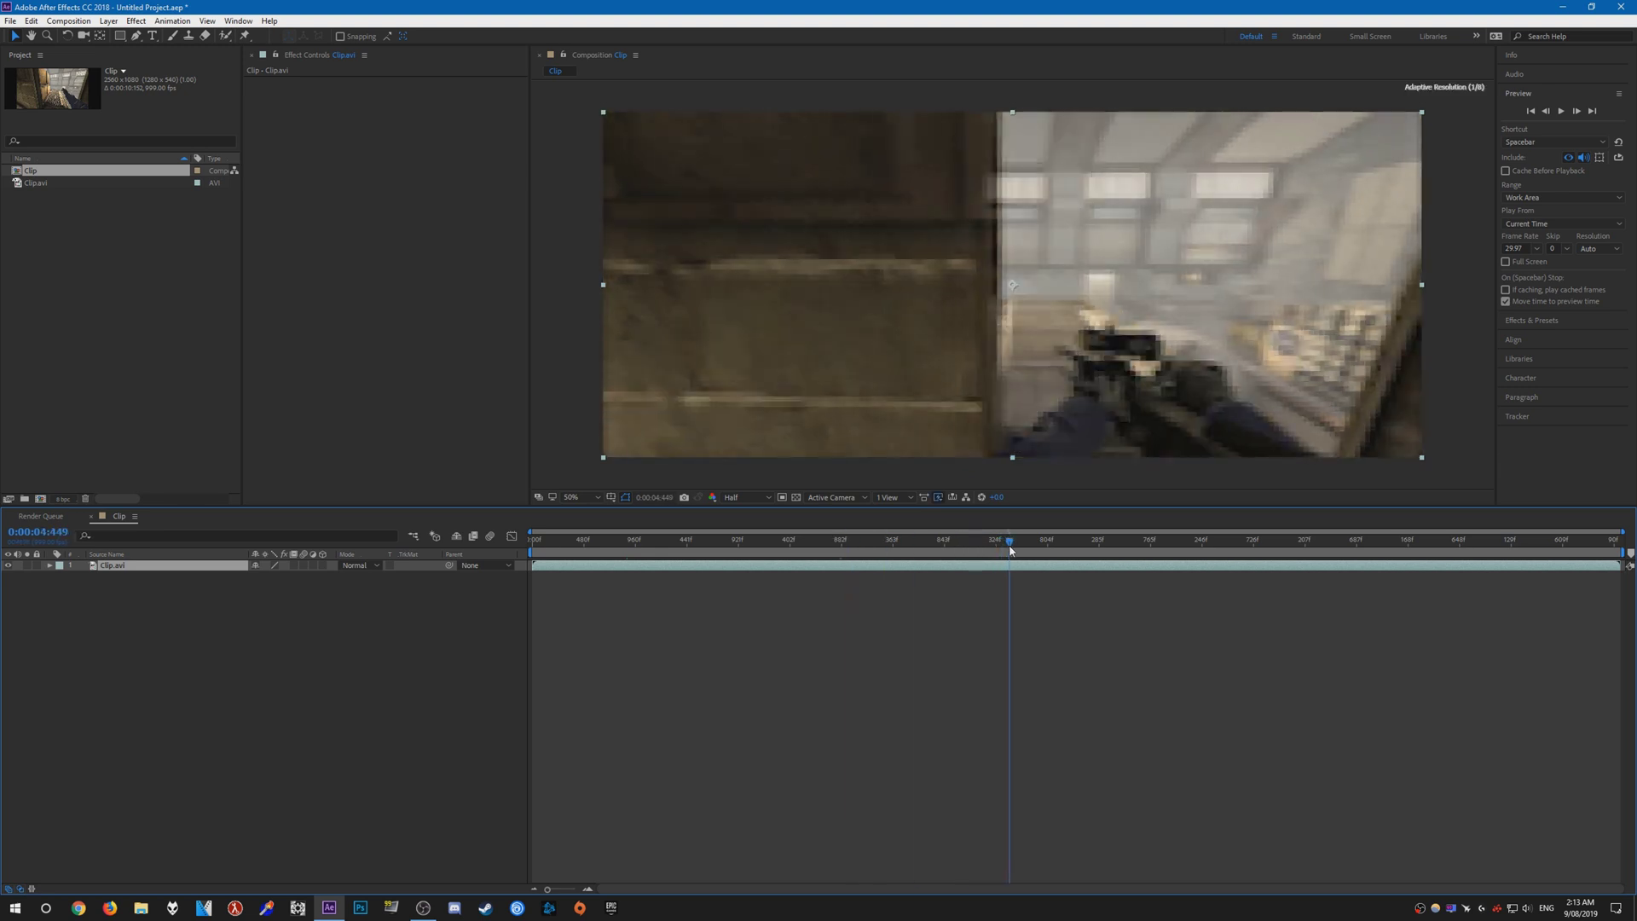
pyautogui.click(806, 493)
pyautogui.click(596, 498)
pyautogui.click(588, 509)
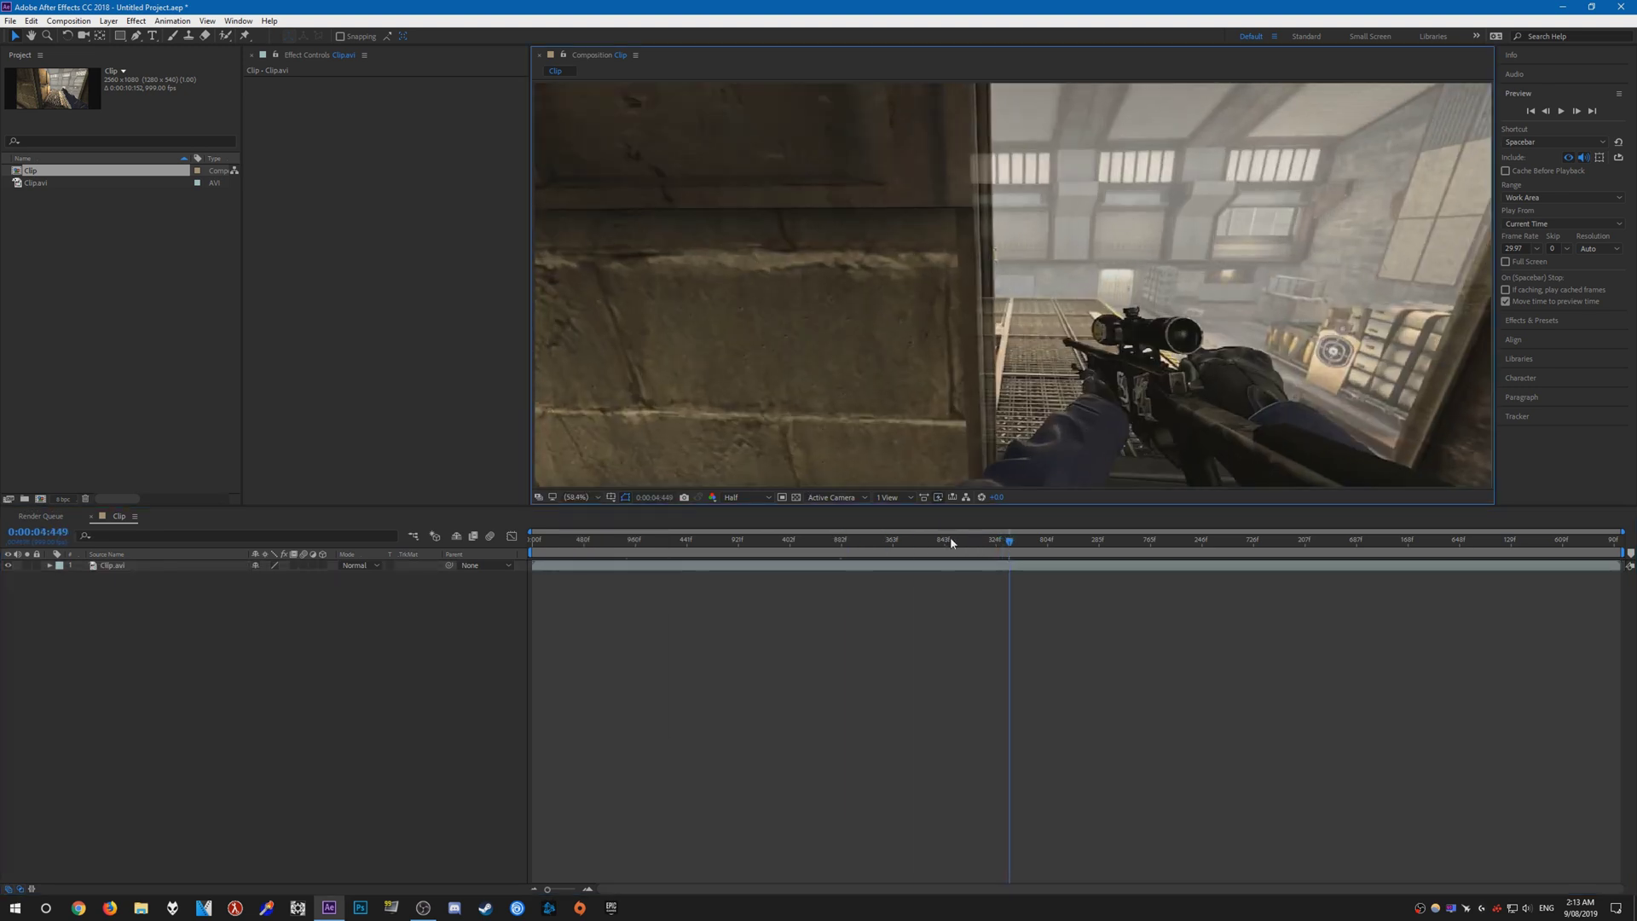
# Scrub through early and late frames of the stretched clip, returning to the start.
pyautogui.moveTo(1094, 560); pyautogui.dragTo(577, 550)
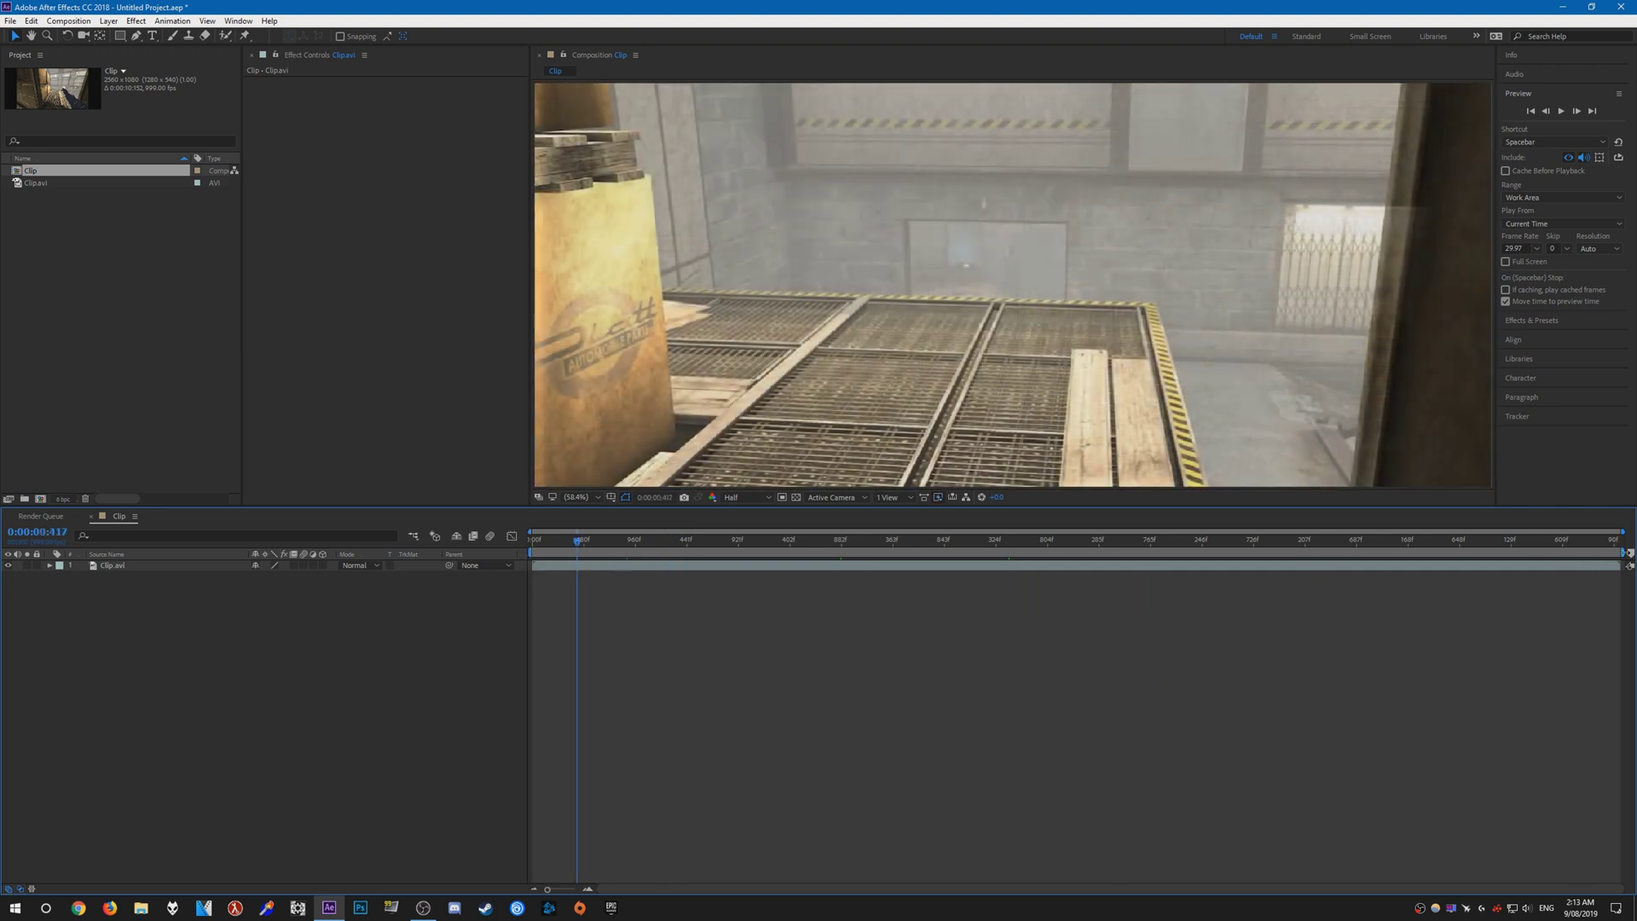
pyautogui.moveTo(1620, 550)
pyautogui.mouseDown()
pyautogui.moveTo(841, 552)
pyautogui.moveTo(1622, 552)
pyautogui.mouseUp()
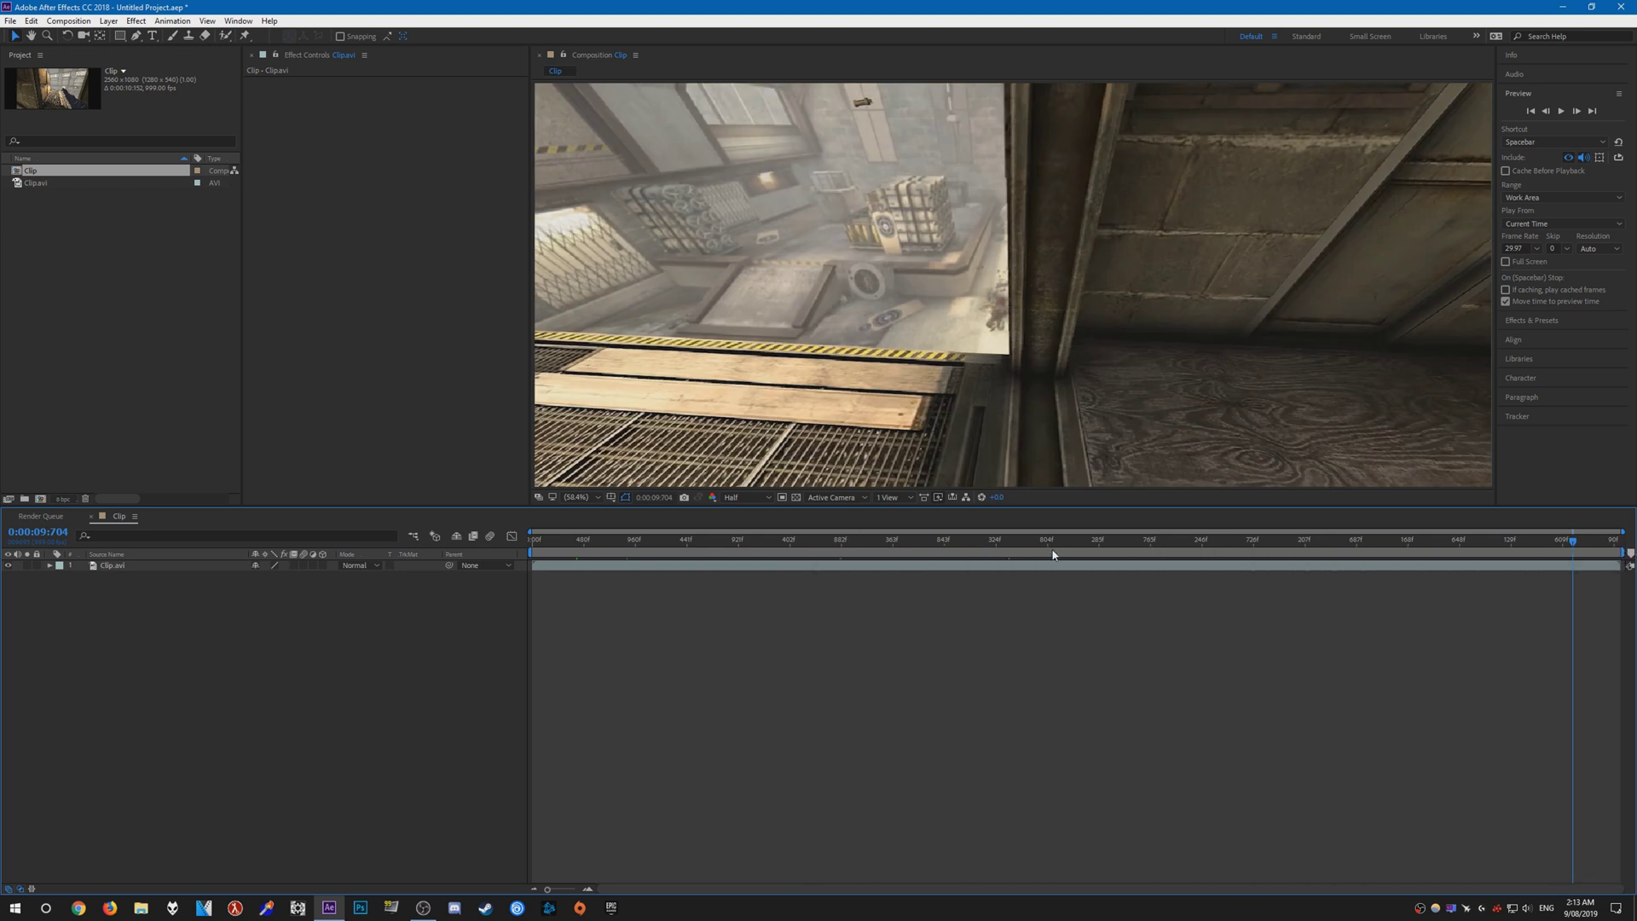
pyautogui.moveTo(1050, 547); pyautogui.dragTo(533, 545)
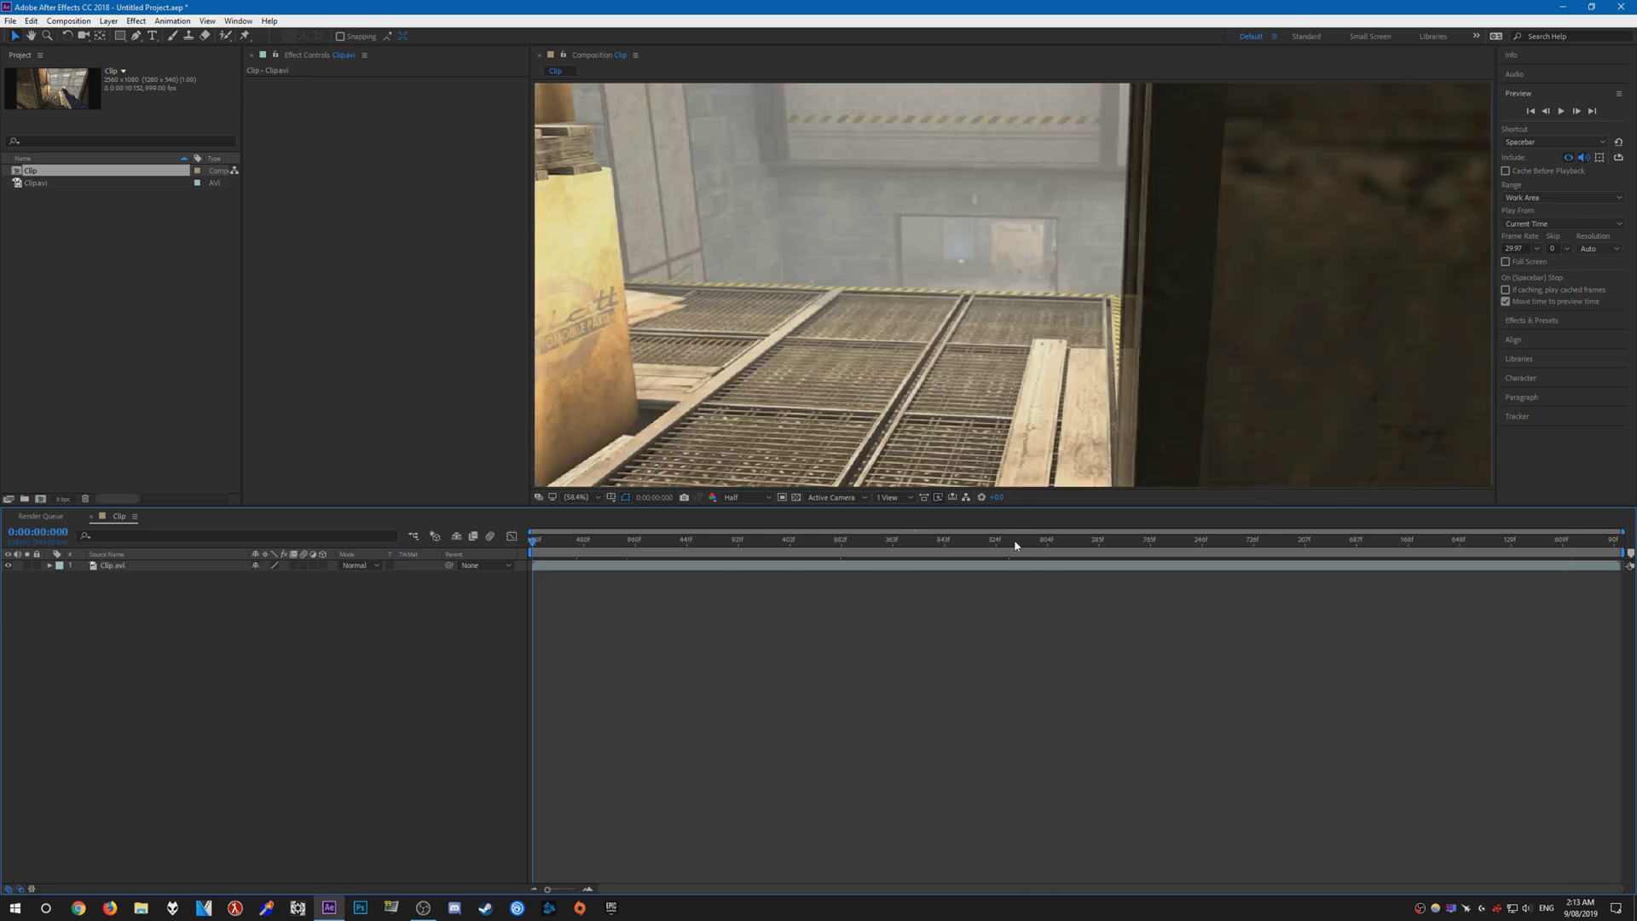
# Add the Clip composition to the Adobe Media Encoder queue.
pyautogui.click(11, 22)
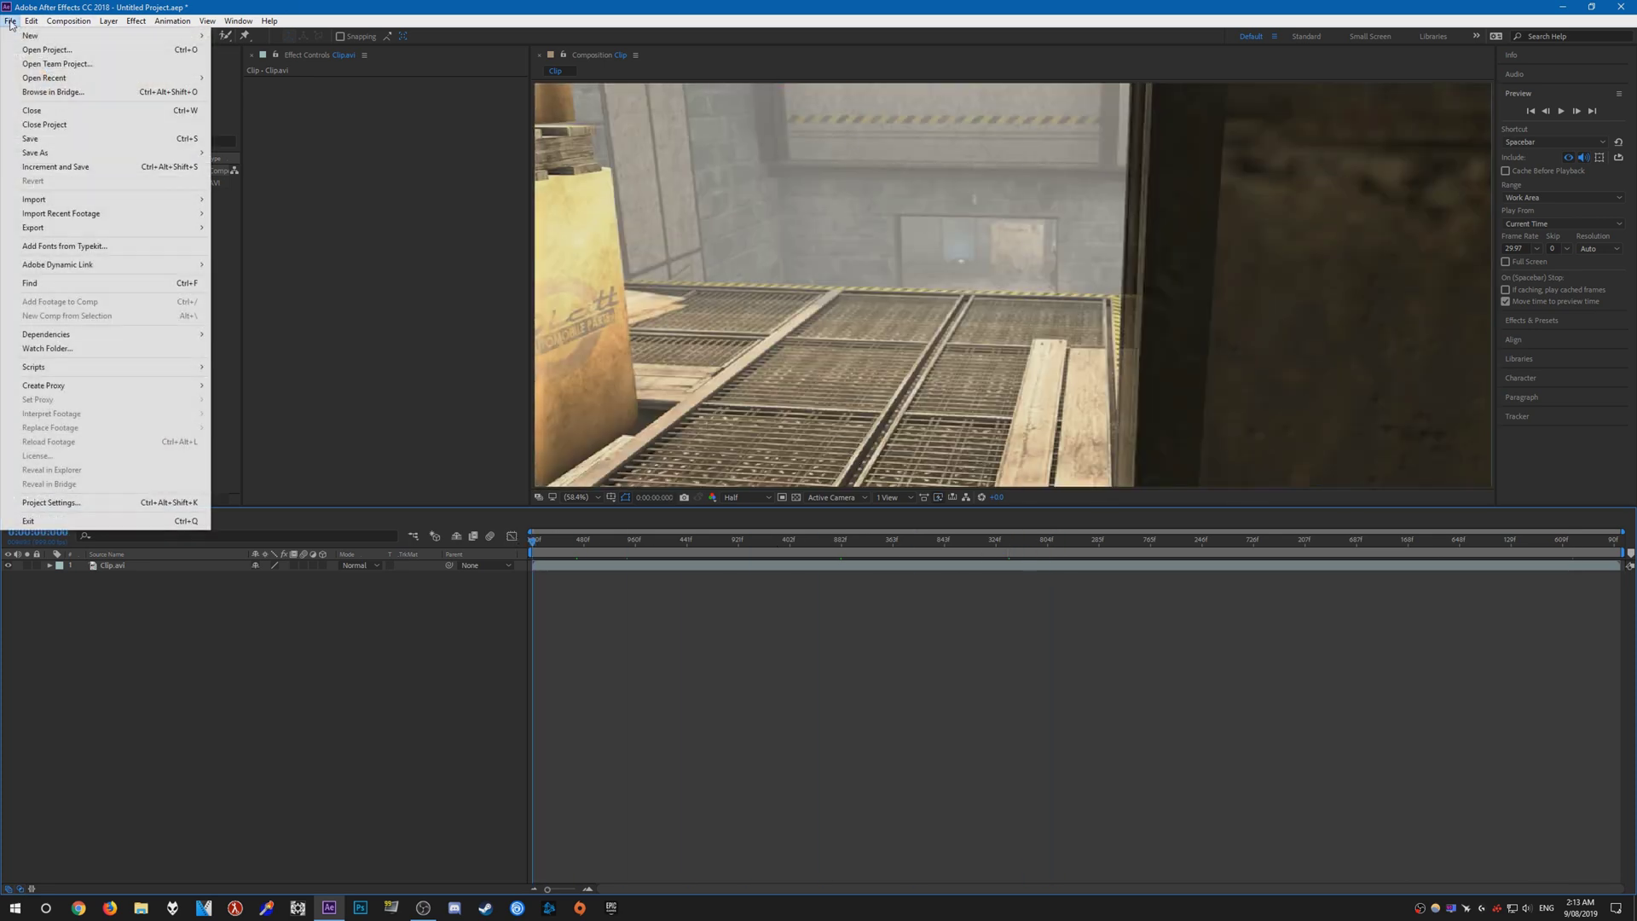
pyautogui.moveTo(45, 230)
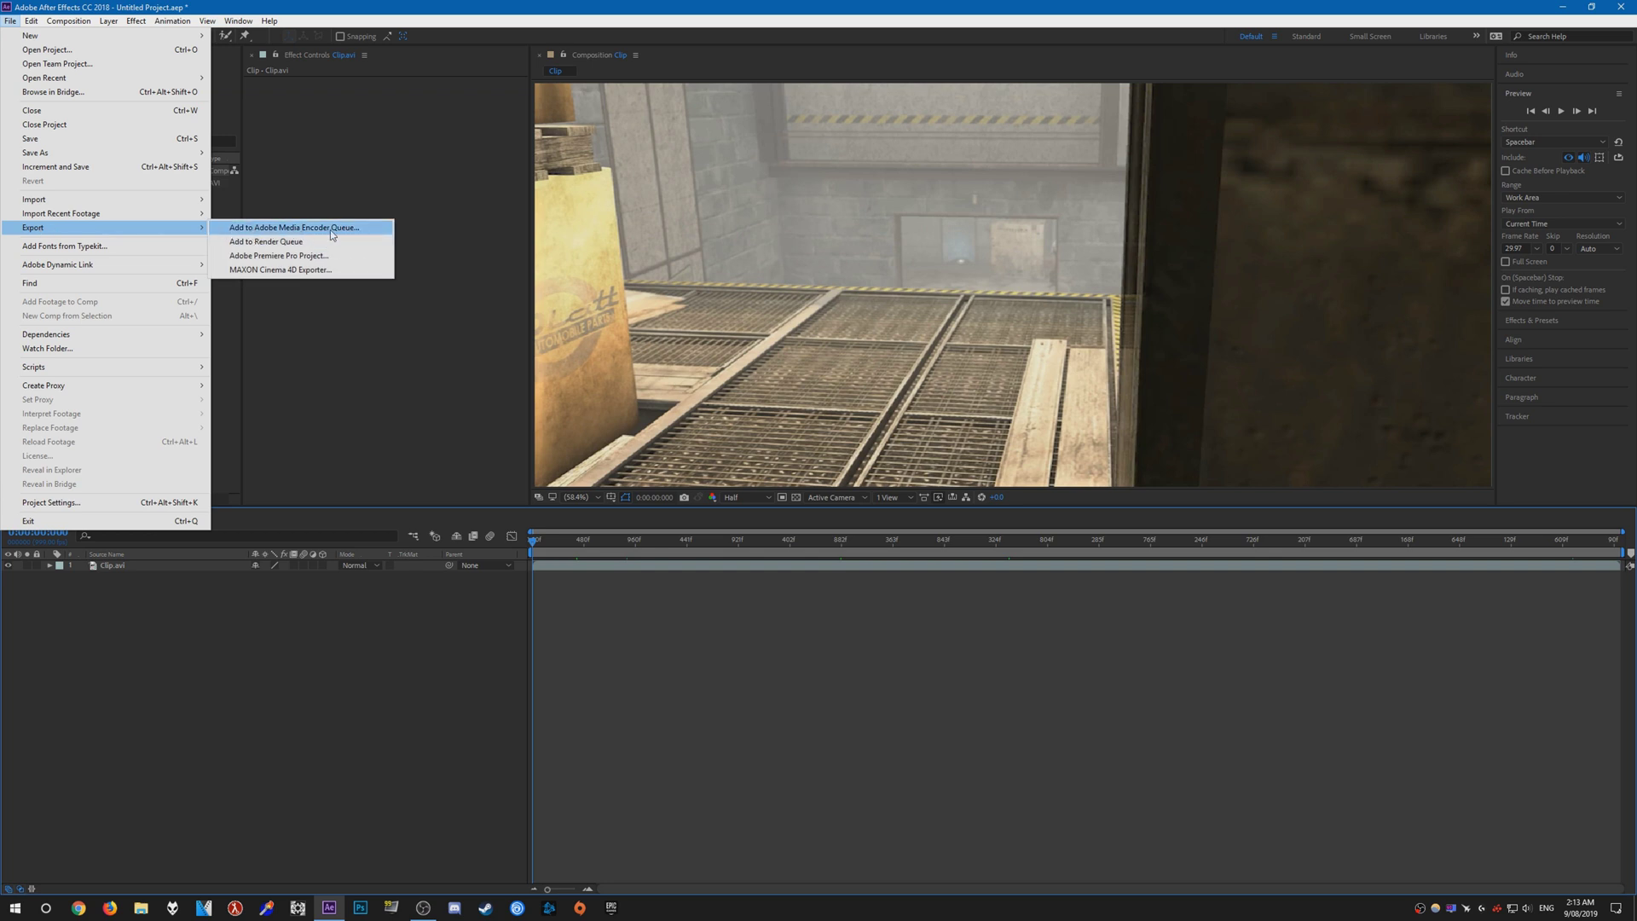
pyautogui.click(300, 228)
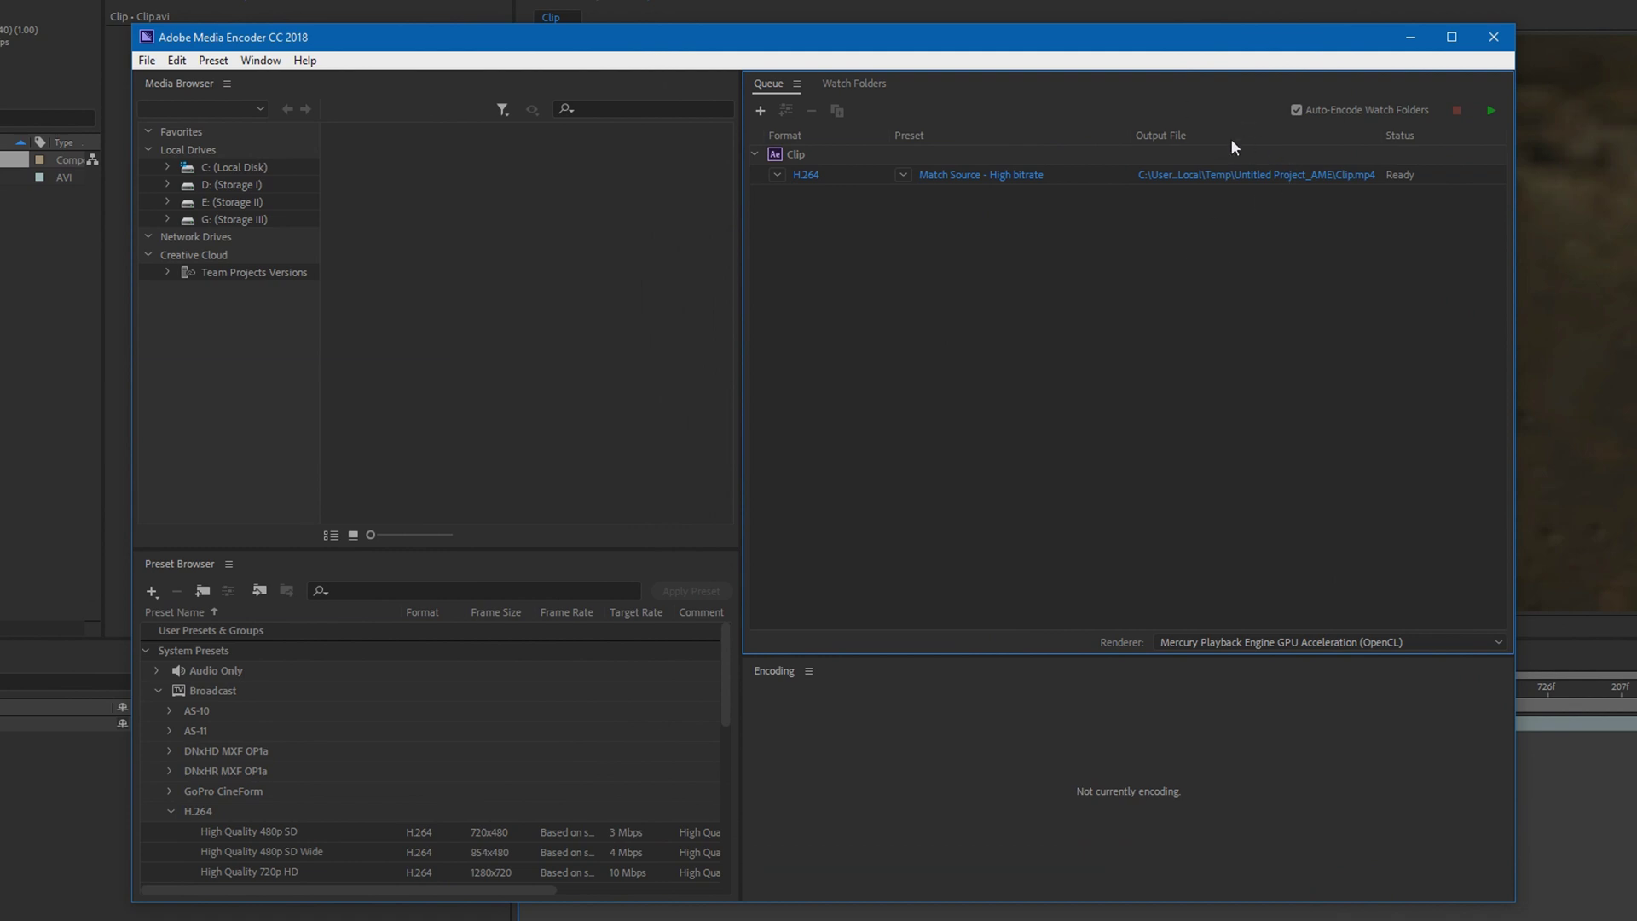
# Save the queued output as Clip.mp4 on the Storage I (D:) drive.
pyautogui.click(1238, 177)
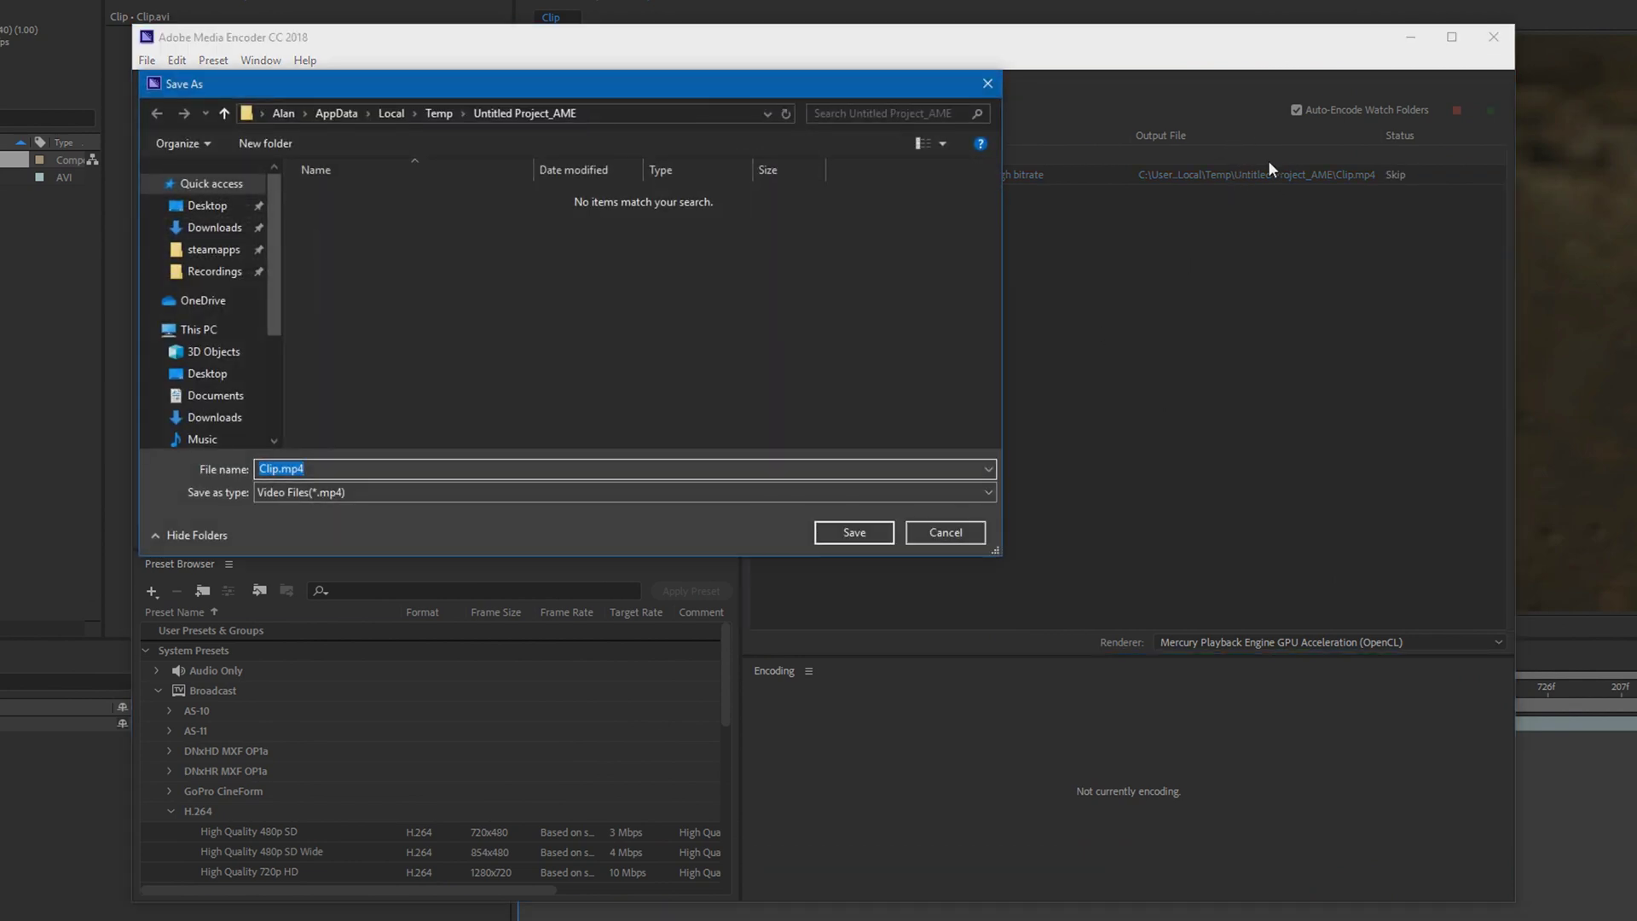
pyautogui.scroll(-3, 276, 384)
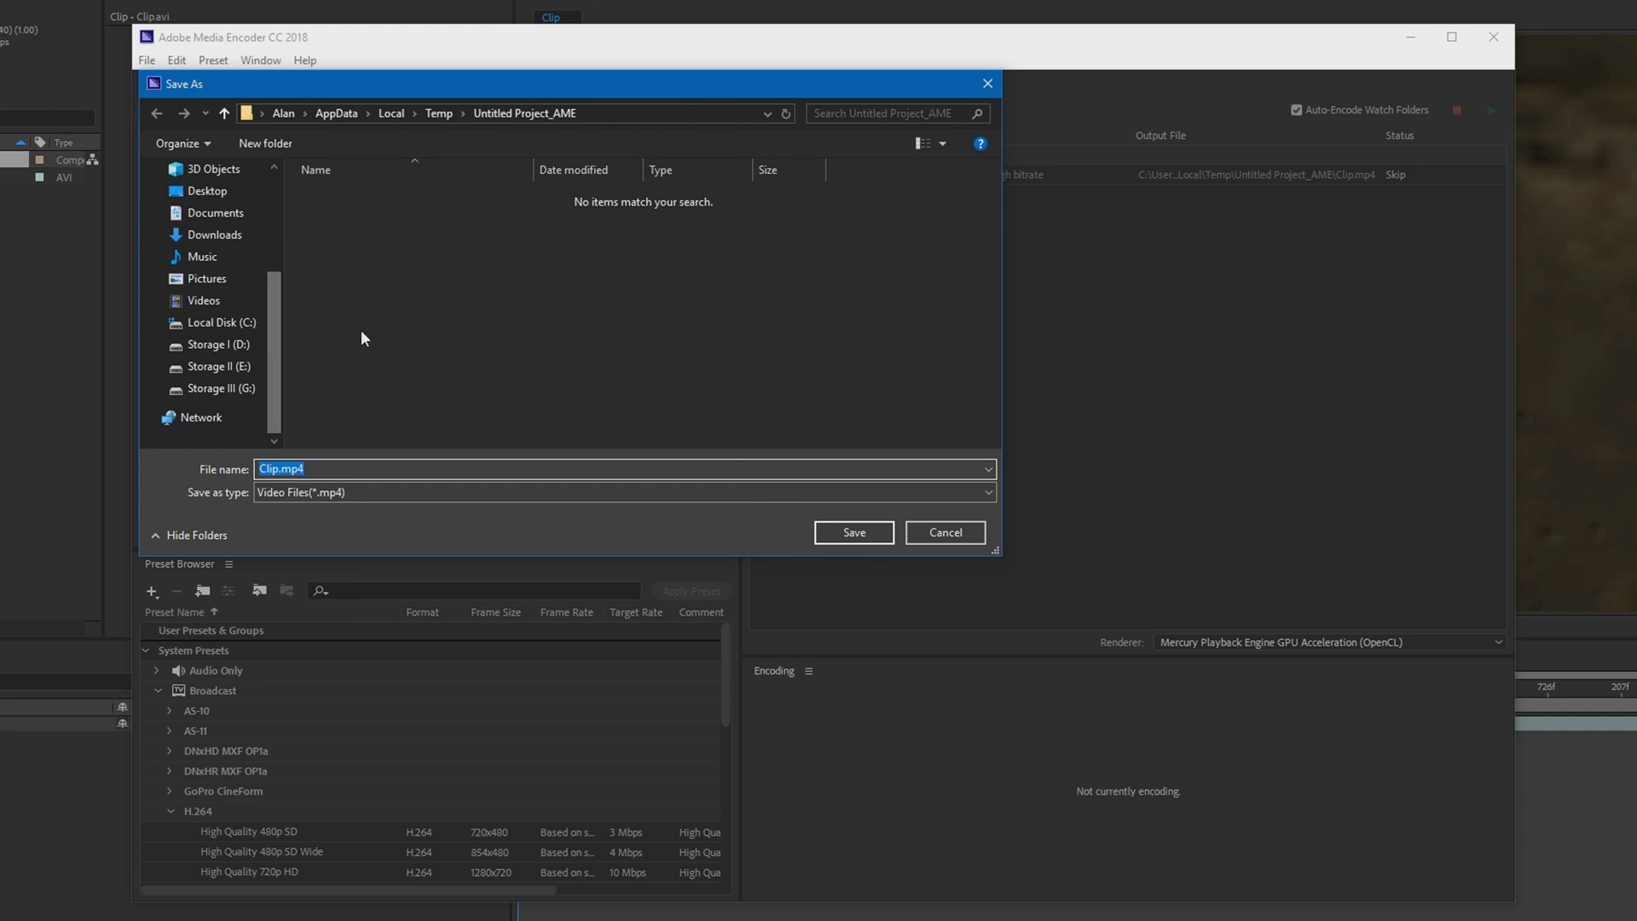
pyautogui.click(262, 353)
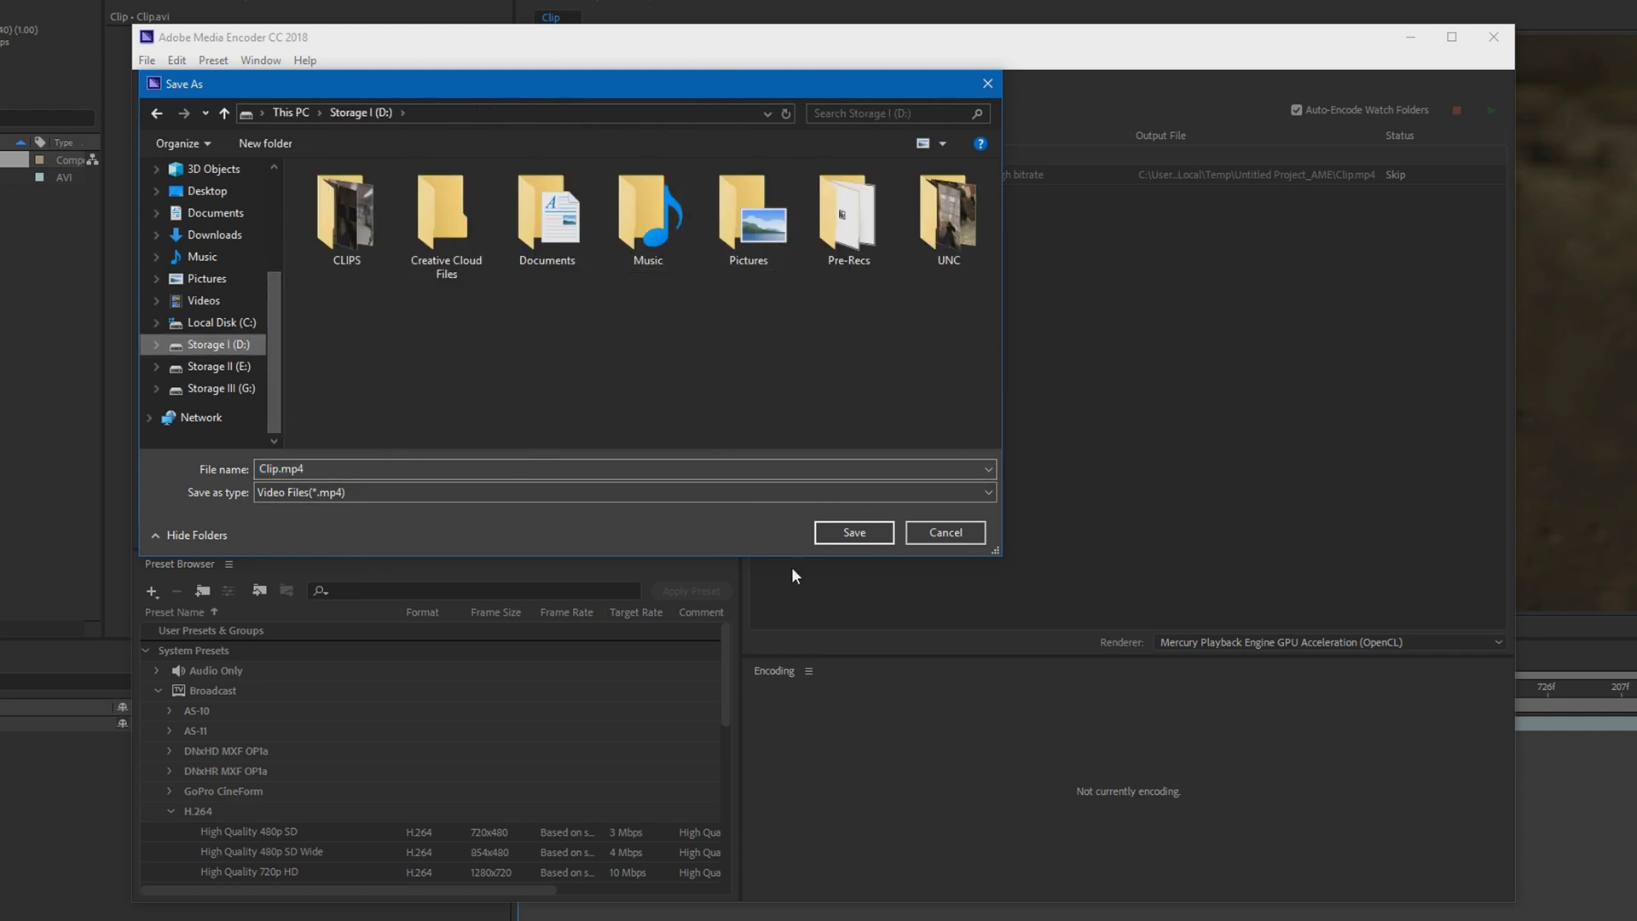
pyautogui.click(851, 531)
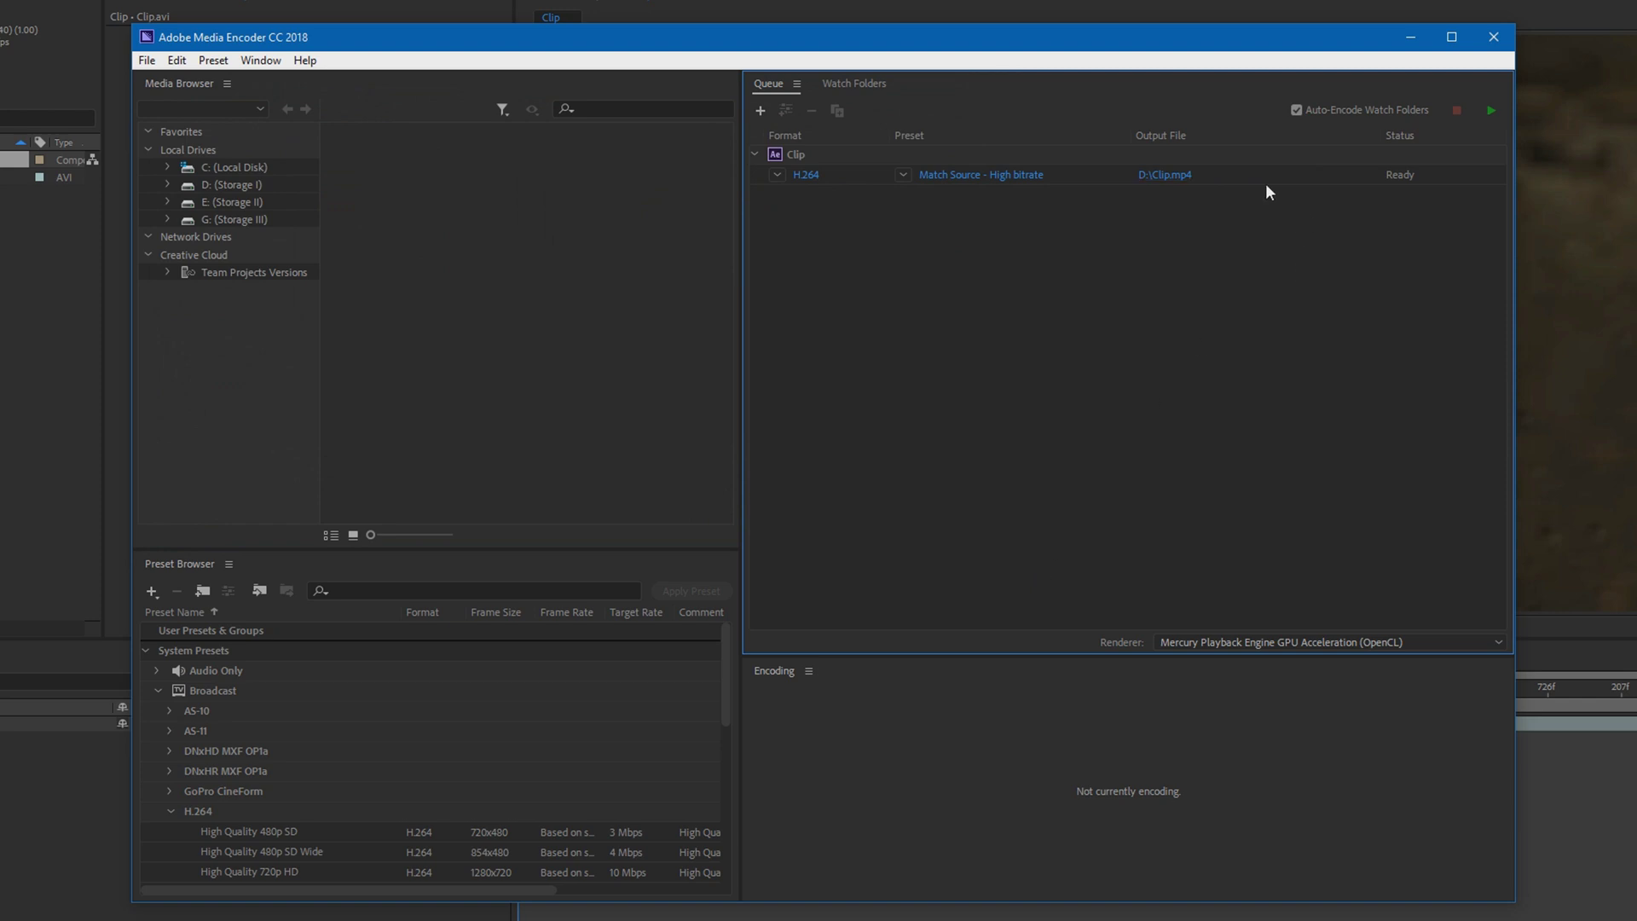
pyautogui.click(805, 175)
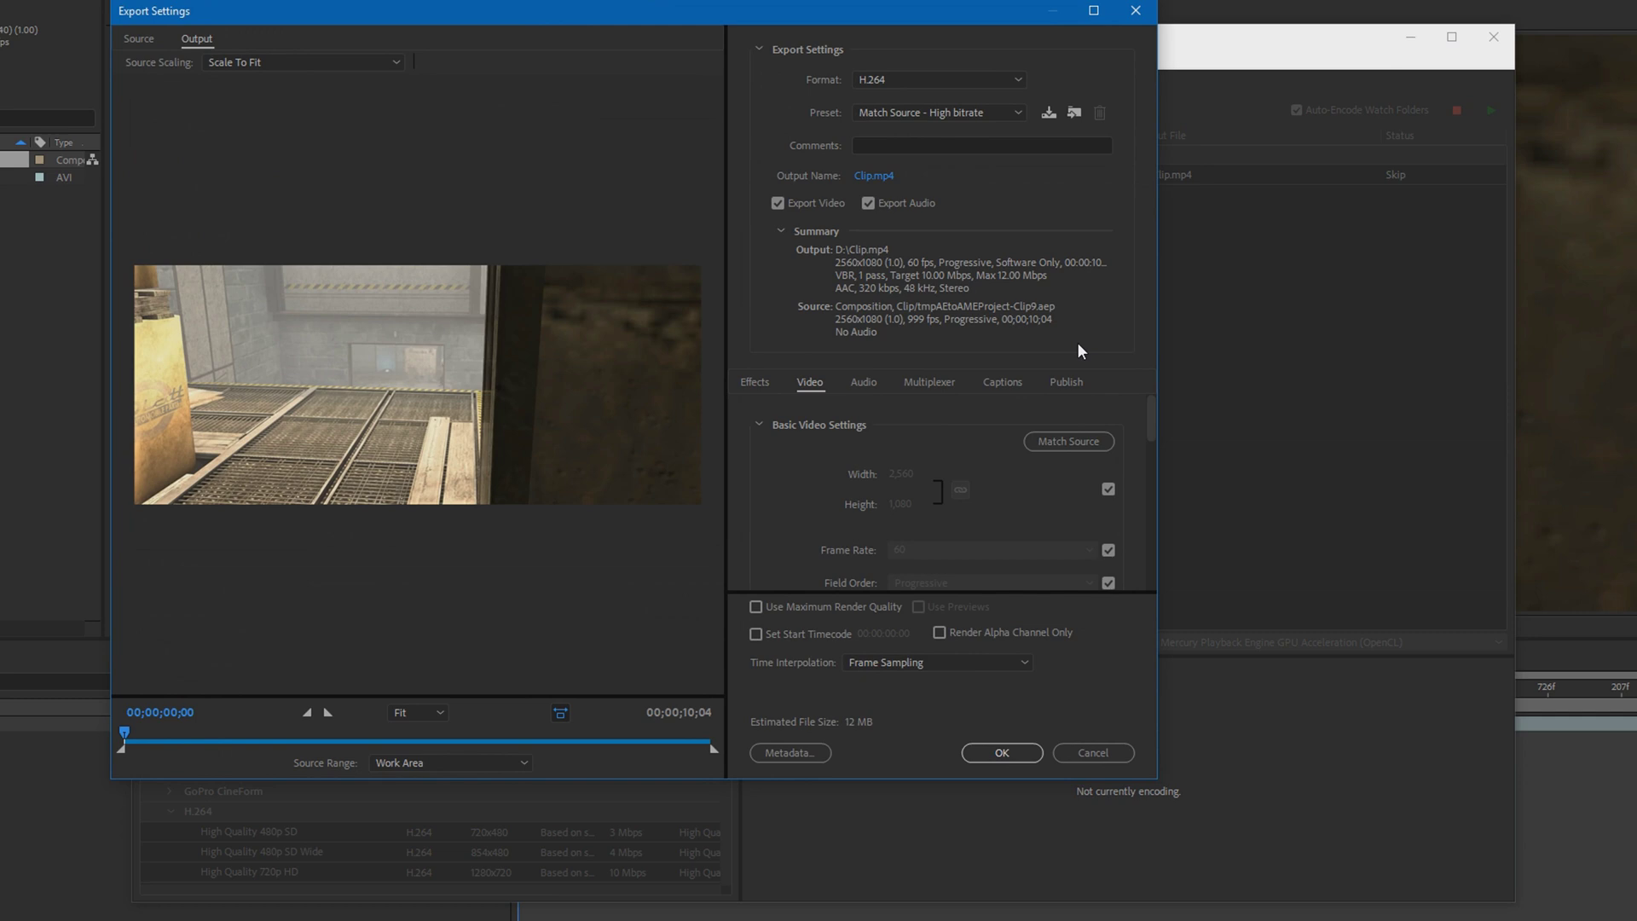
# Keep H.264 as the output format and disable audio export.
pyautogui.moveTo(635, 12); pyautogui.dragTo(880, 95)
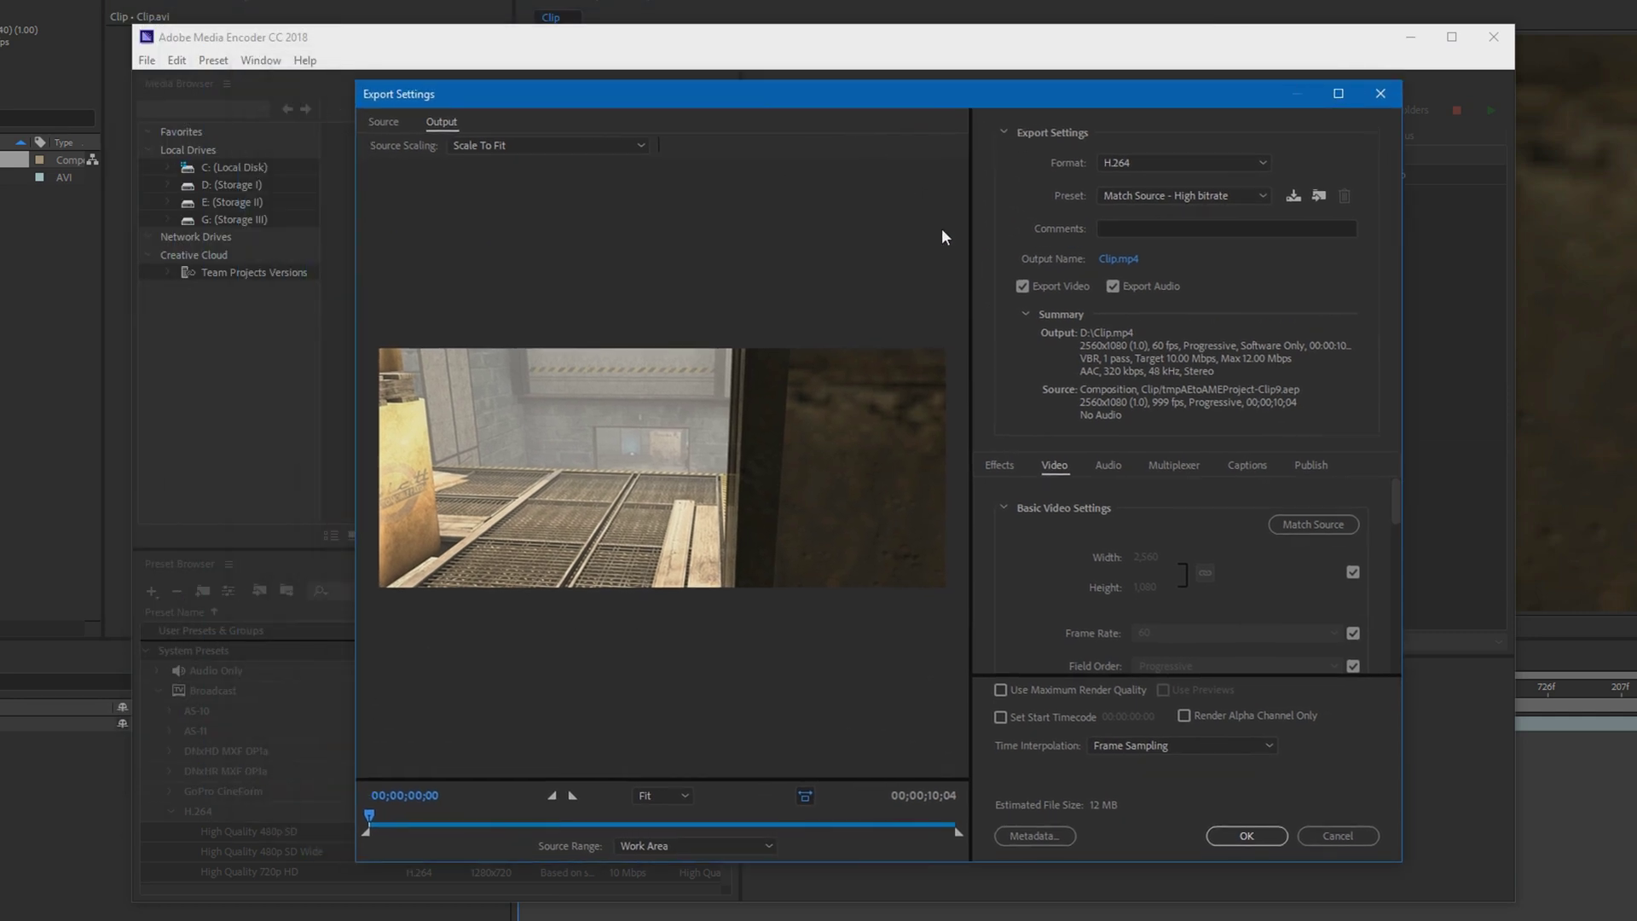
pyautogui.click(1117, 162)
pyautogui.click(1134, 406)
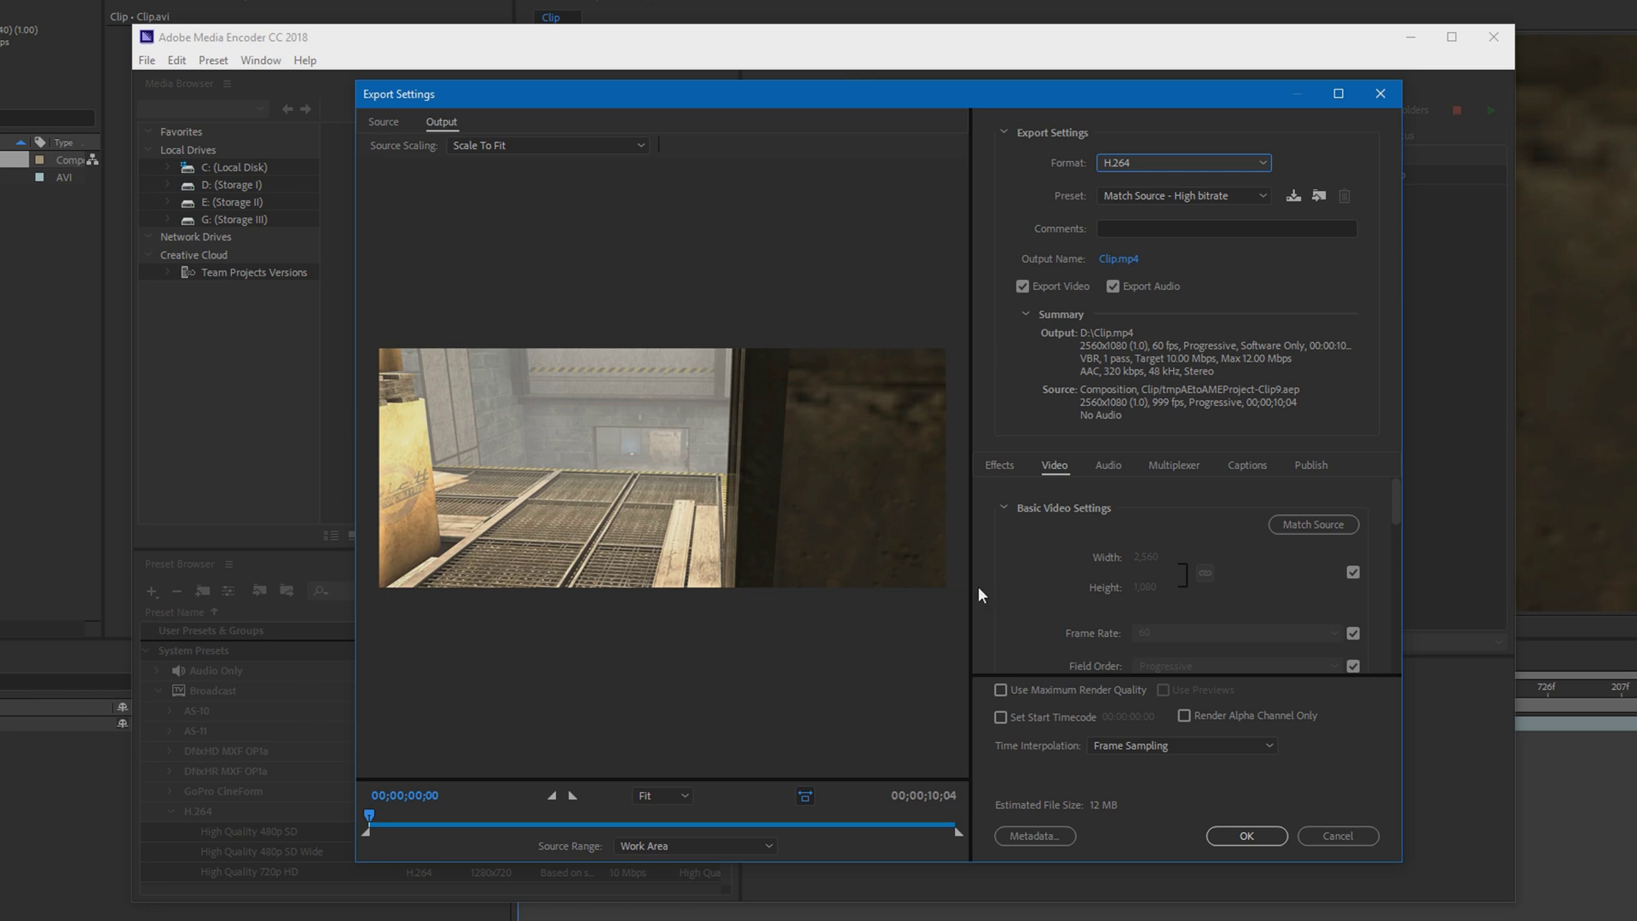
pyautogui.click(1115, 287)
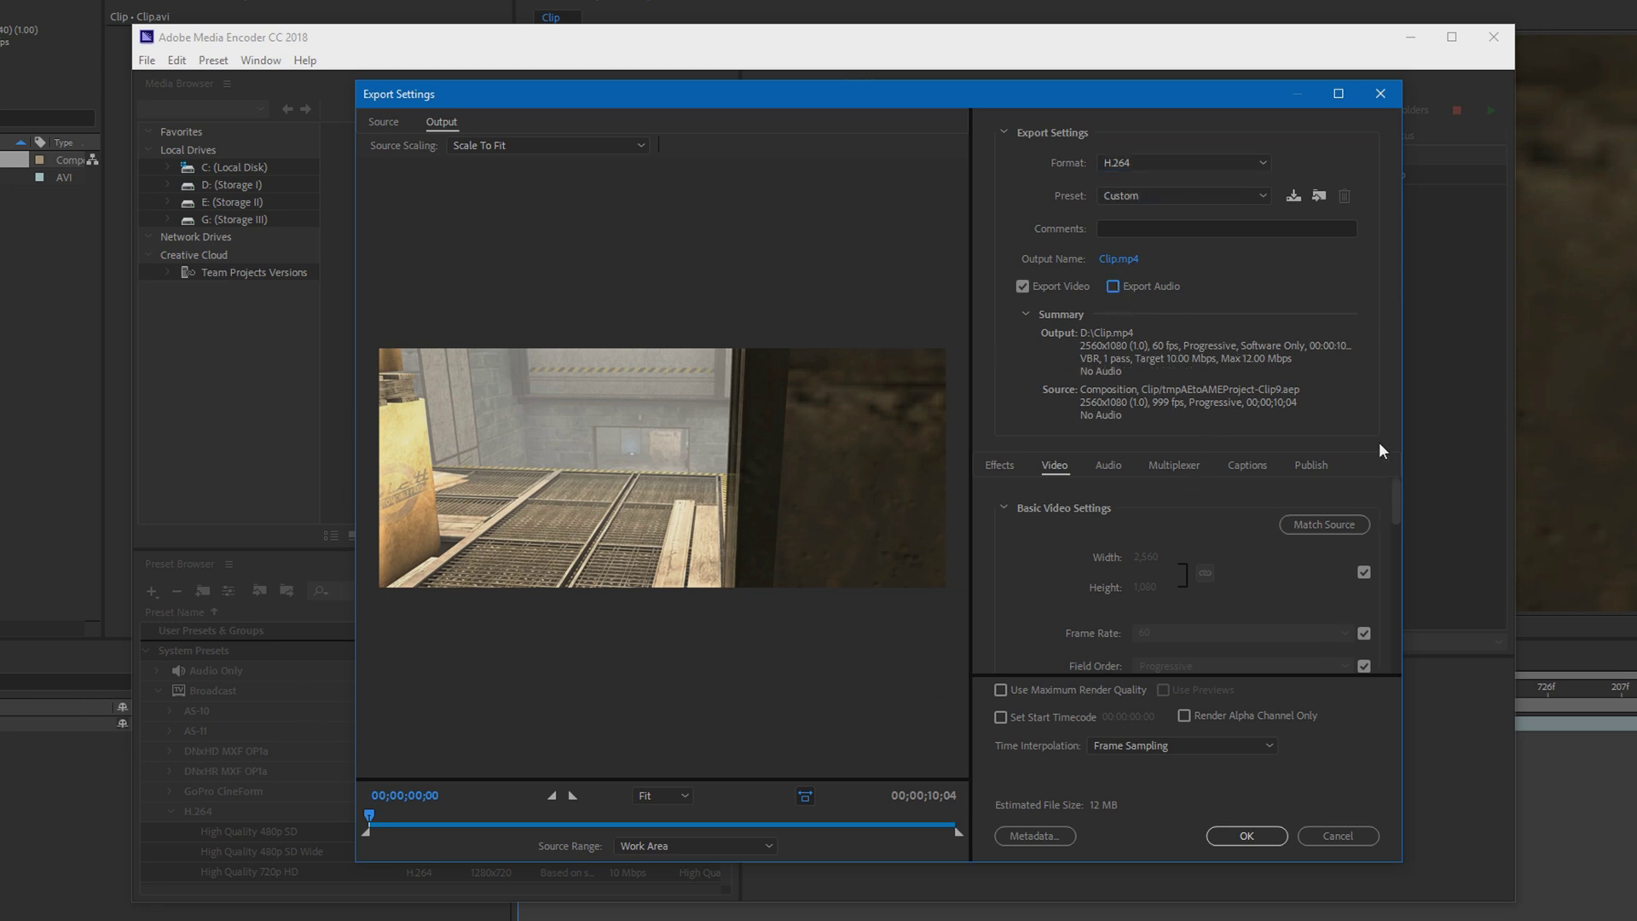
# Set the target bitrate to 50 Mbps and the maximum bitrate to 60 Mbps.
pyautogui.moveTo(1395, 522); pyautogui.dragTo(1403, 630)
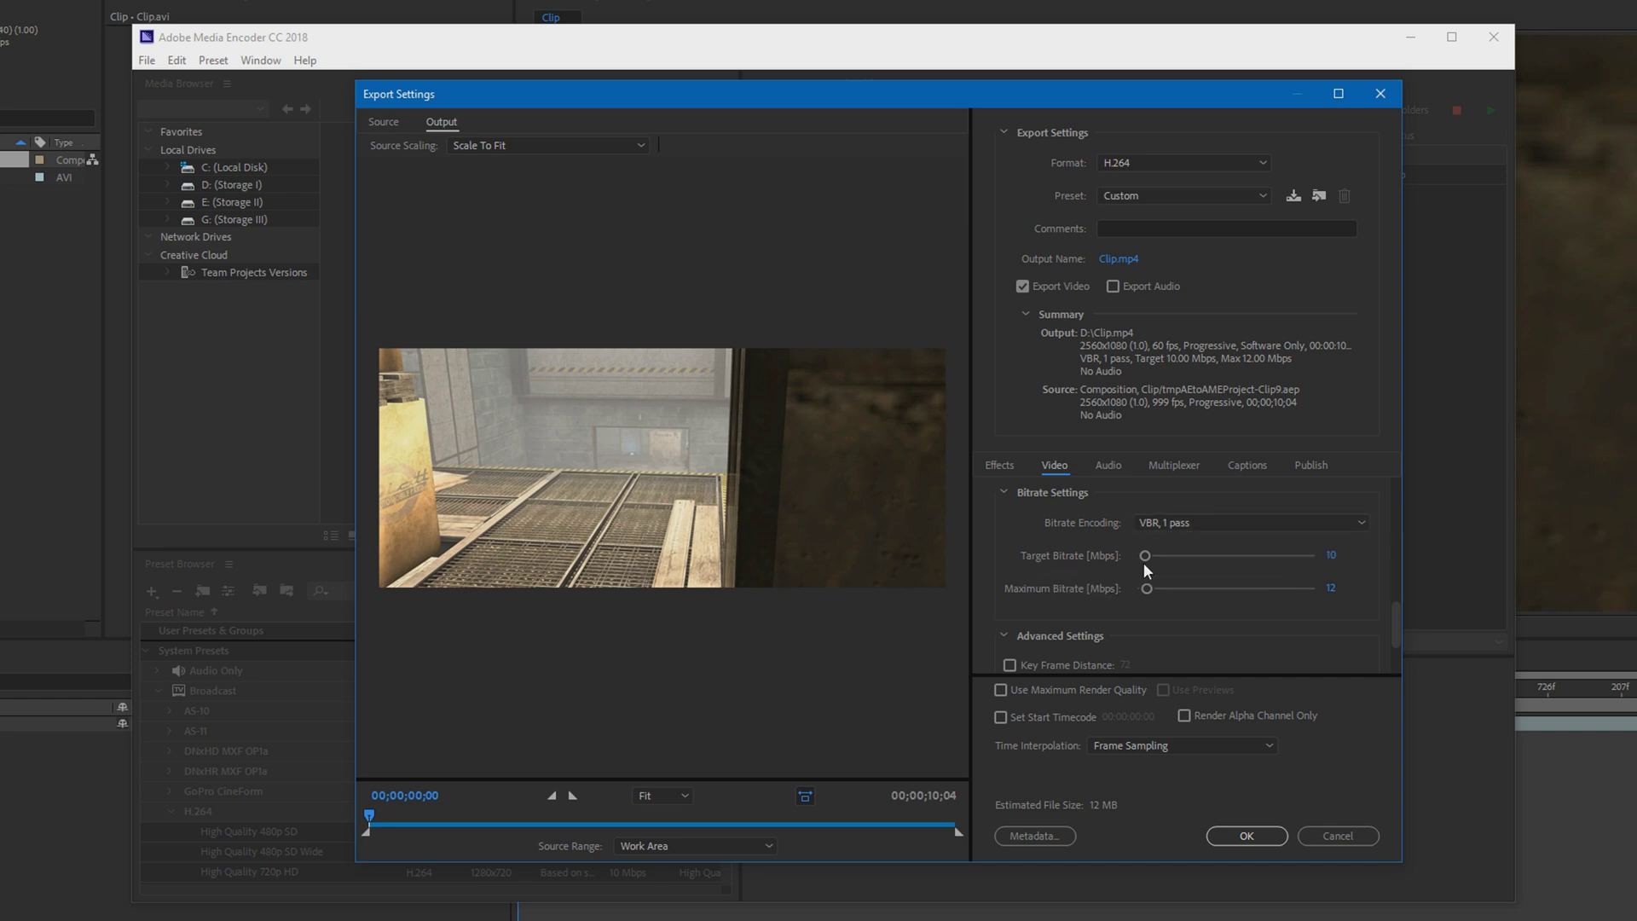
pyautogui.click(1330, 555)
pyautogui.write('50')
pyautogui.press('Return')
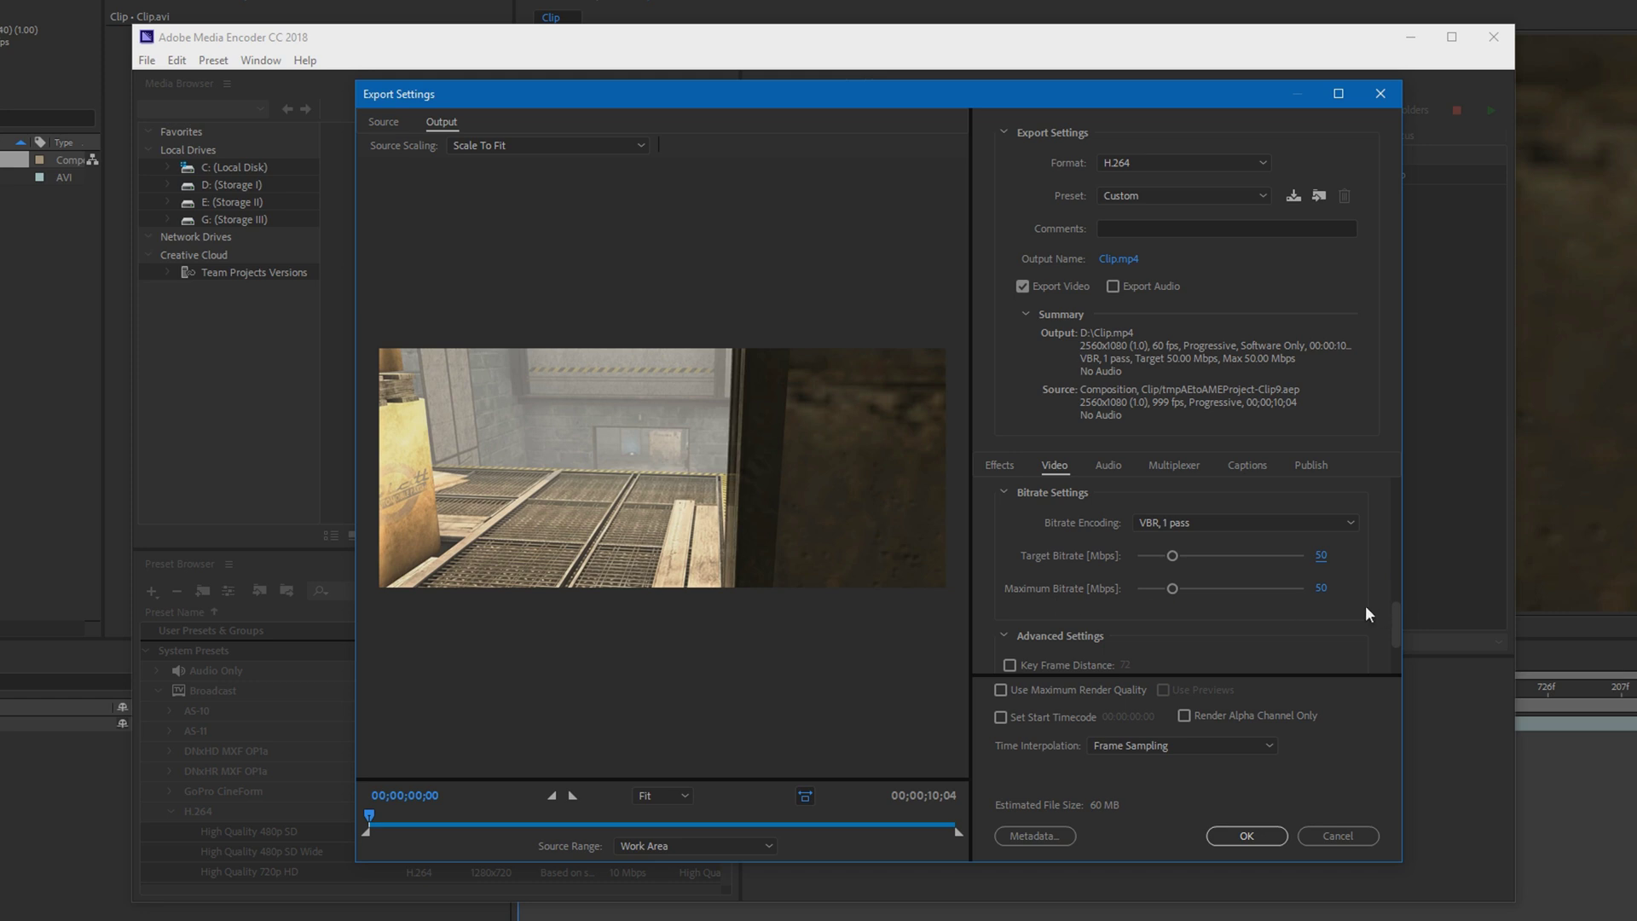
pyautogui.write('60')
pyautogui.press('Return')
pyautogui.moveTo(1398, 622); pyautogui.dragTo(1389, 508)
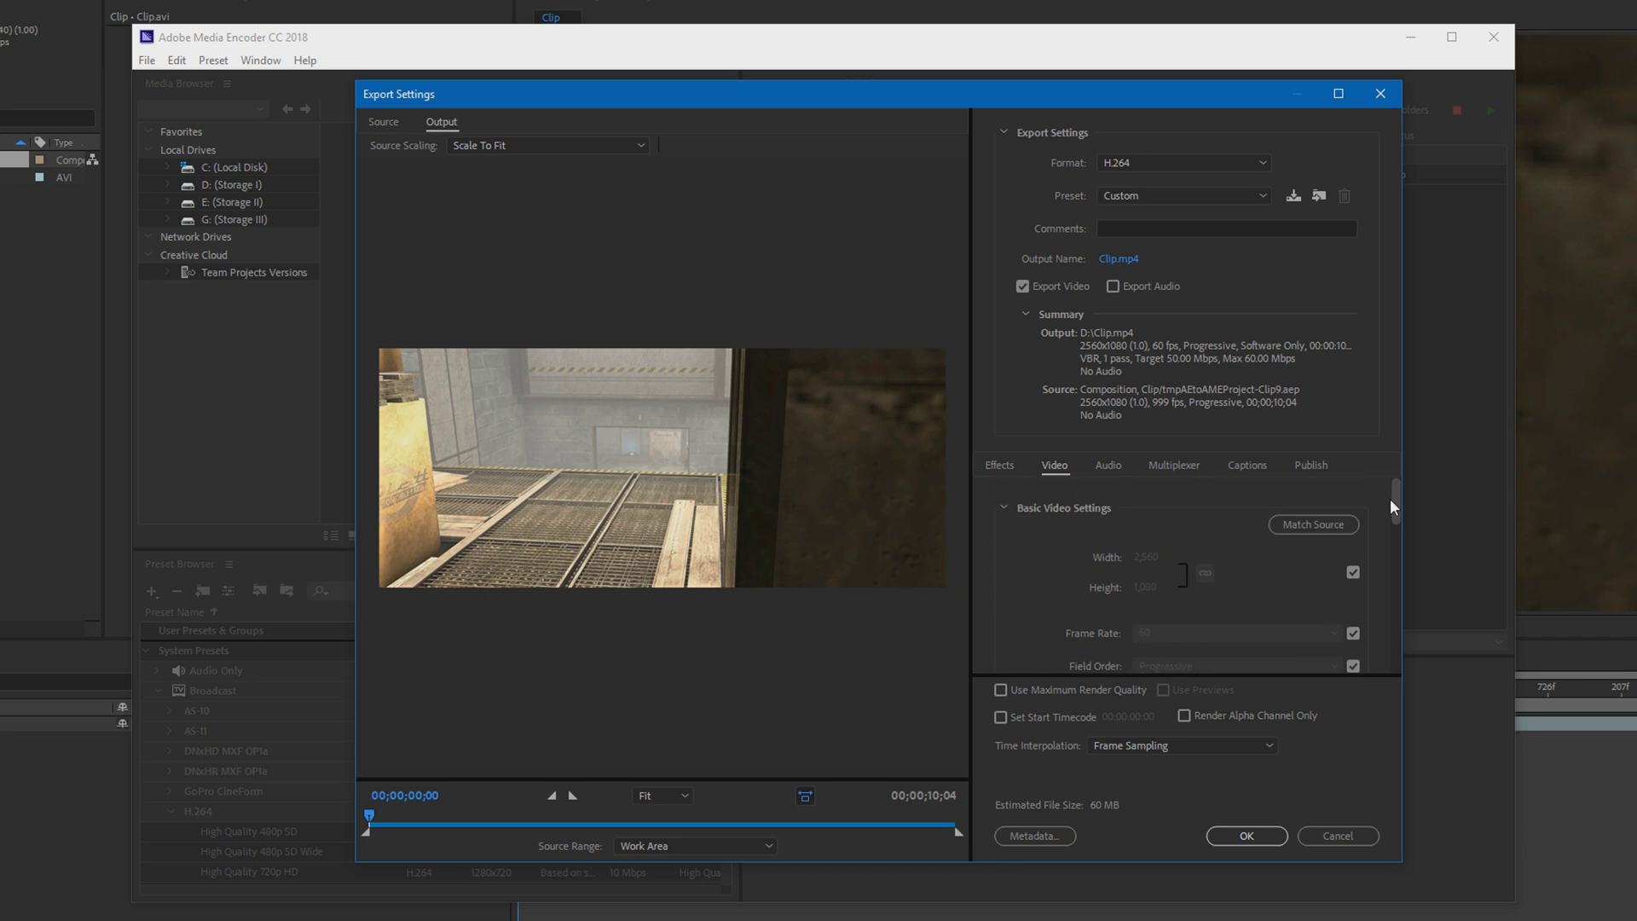
# Re-enable audio export and review the AAC stereo 320 kbps audio settings.
pyautogui.click(1154, 288)
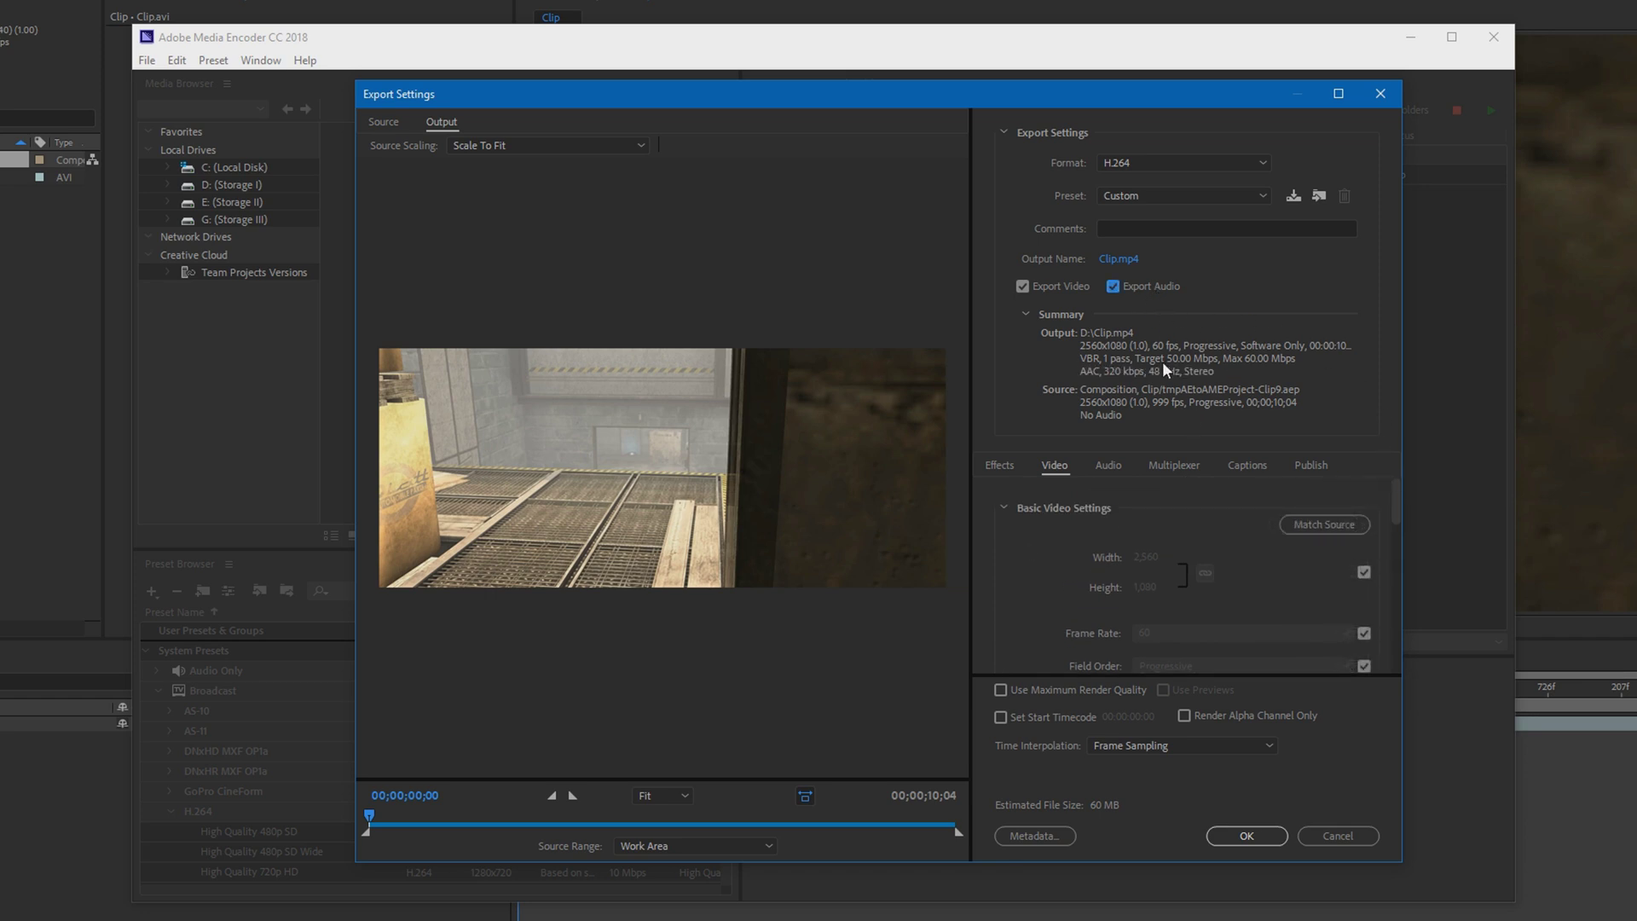
pyautogui.click(1110, 467)
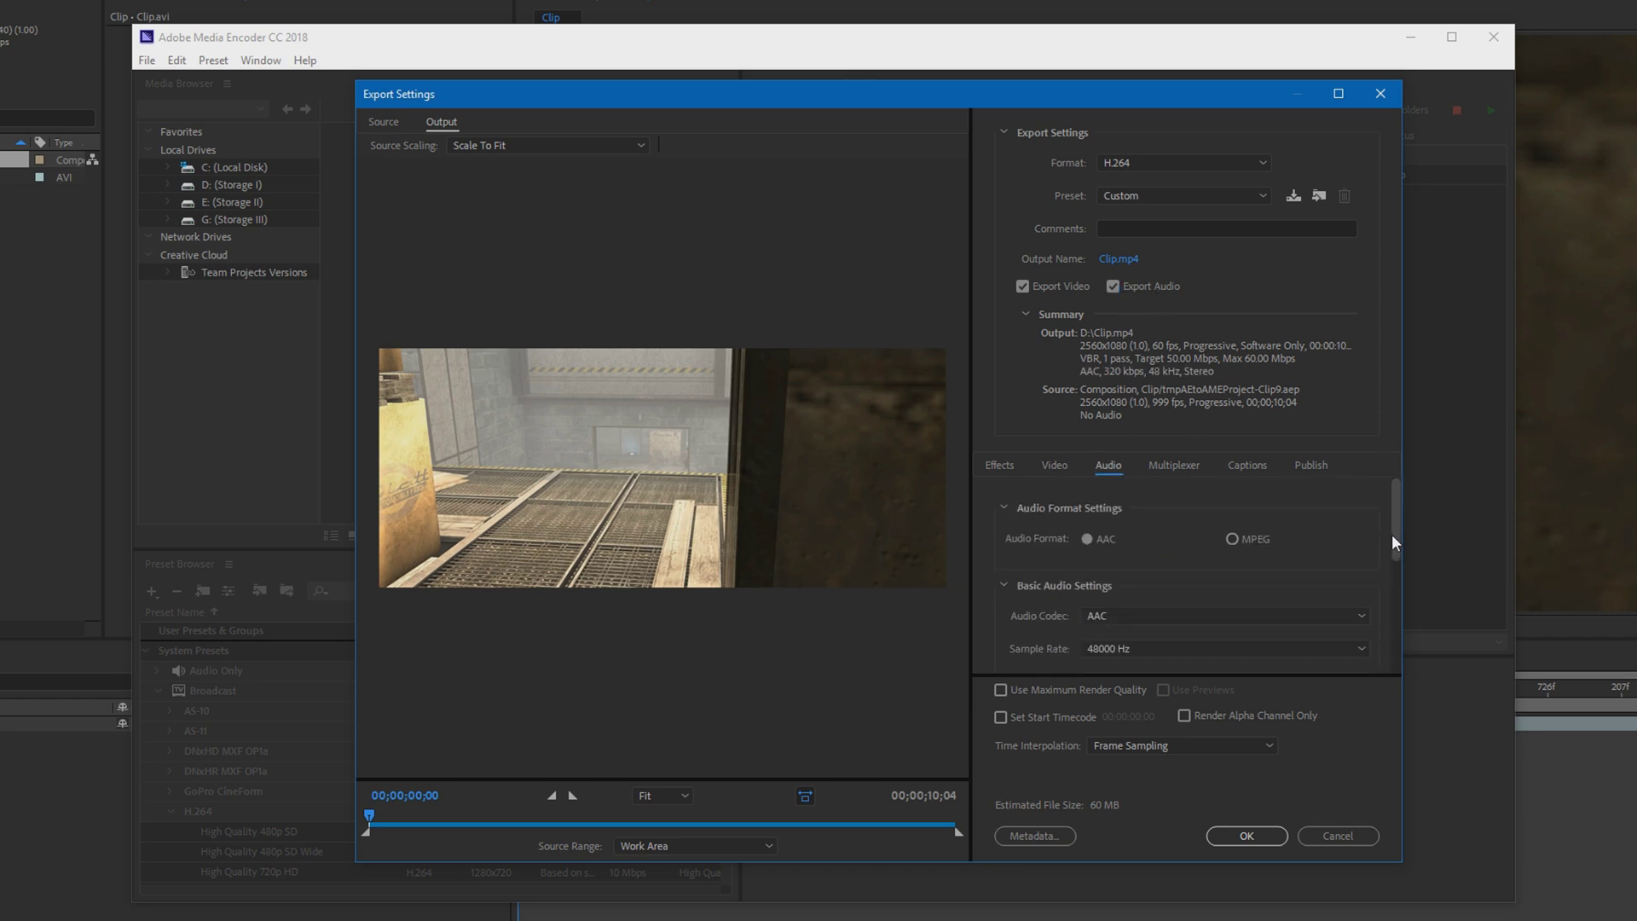
pyautogui.scroll(-4, 1392, 542)
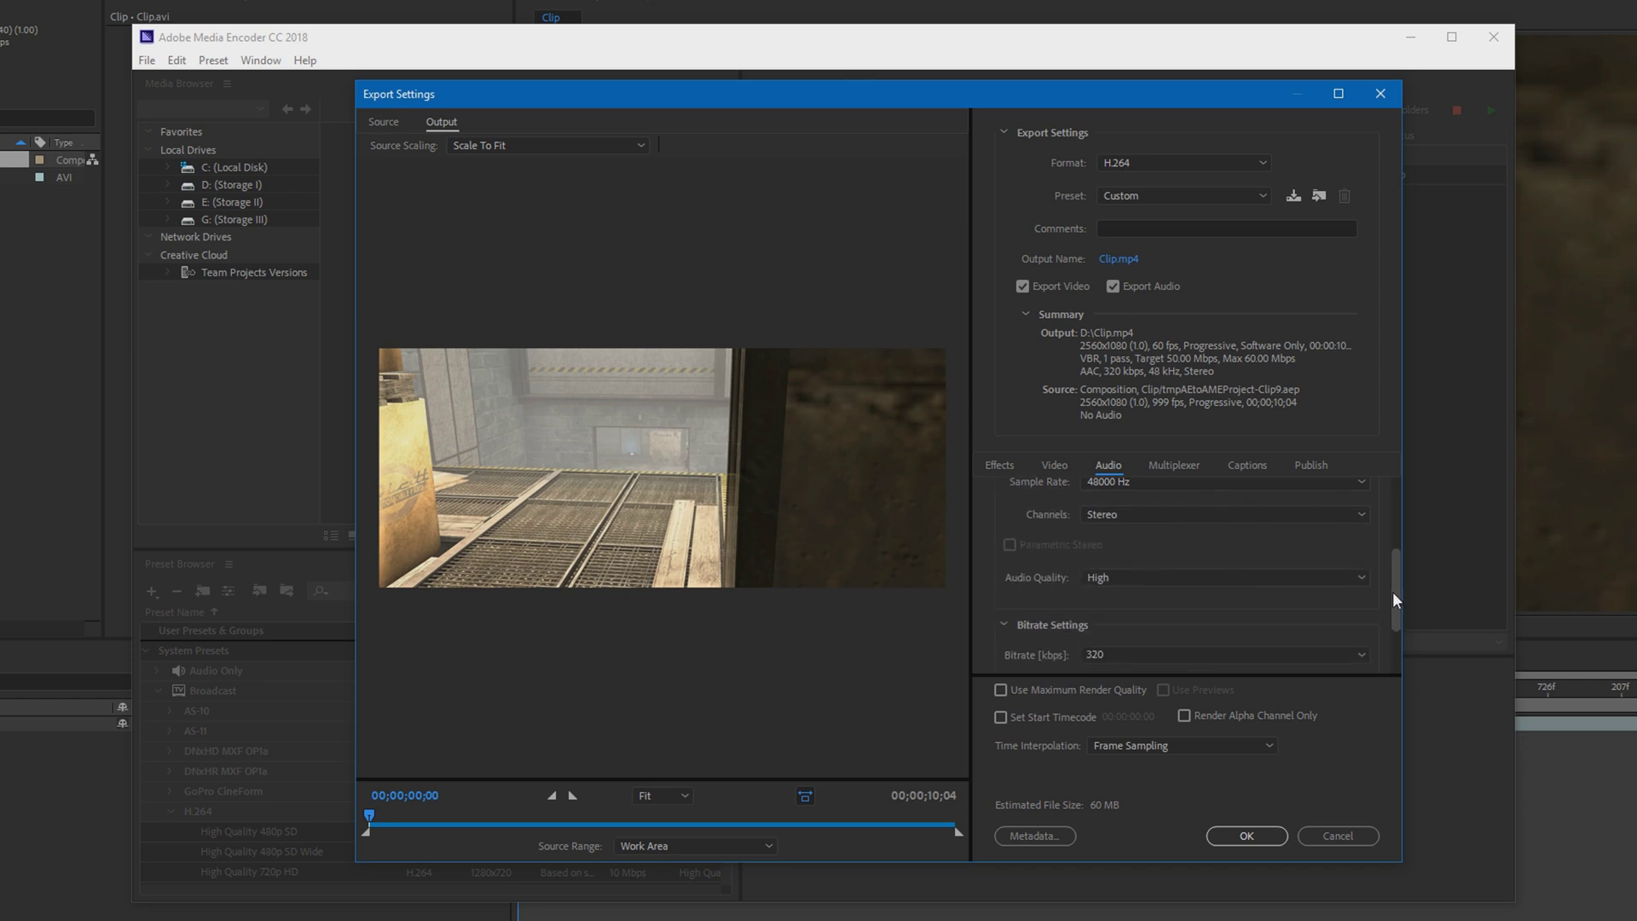
pyautogui.moveTo(1393, 591)
pyautogui.mouseDown()
pyautogui.moveTo(1392, 641)
pyautogui.moveTo(1394, 606)
pyautogui.mouseUp()
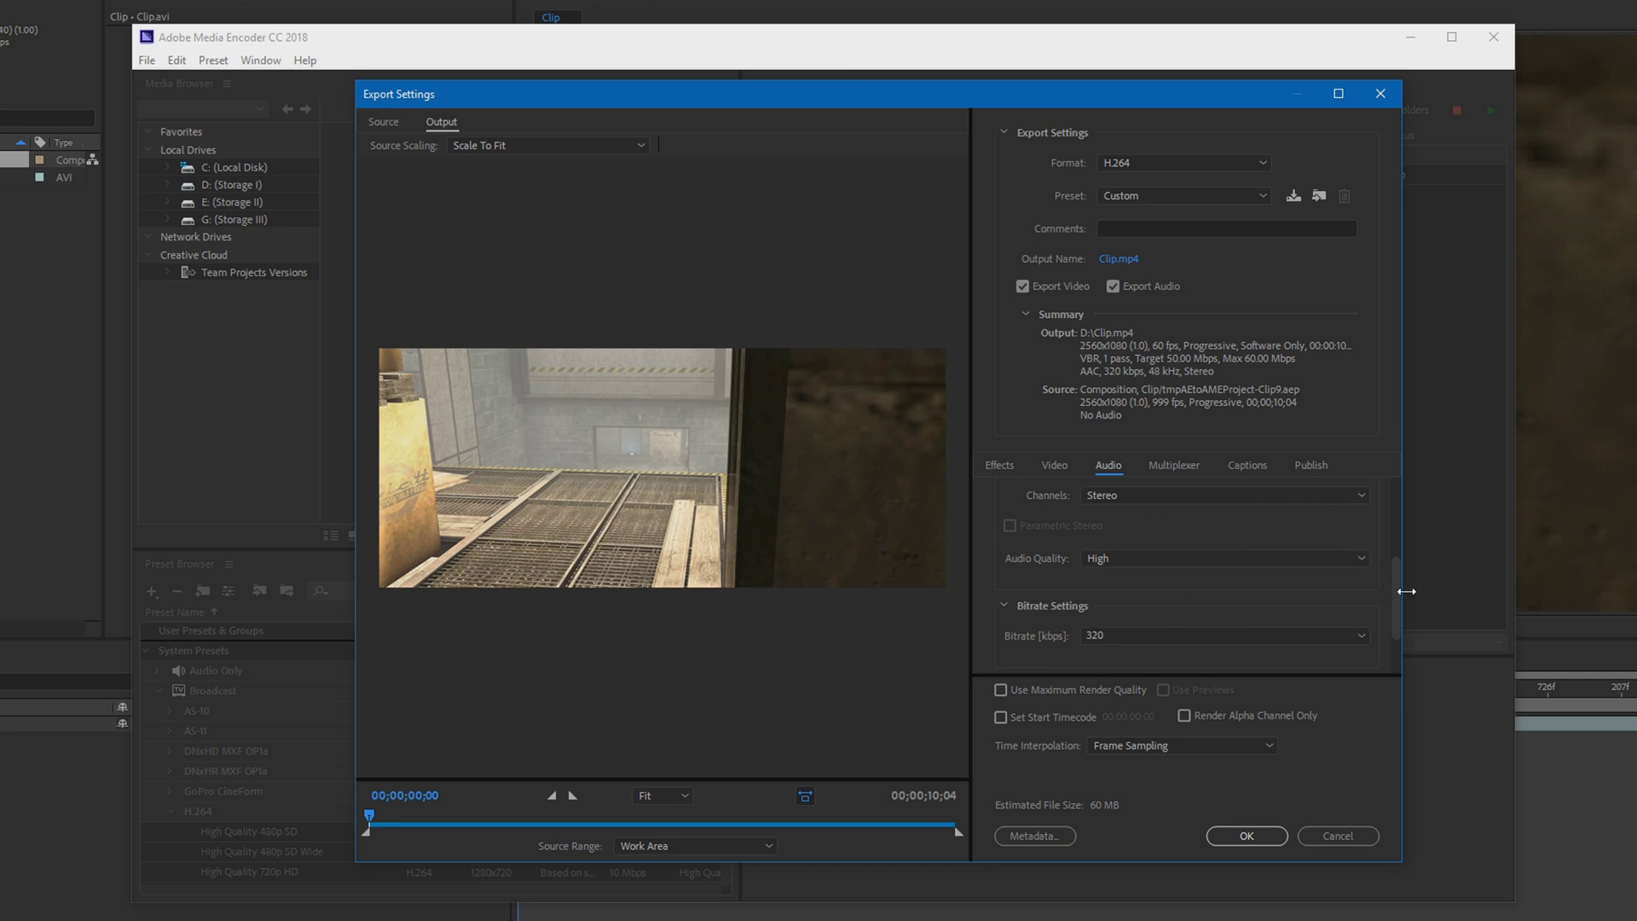
pyautogui.scroll(2, 1394, 576)
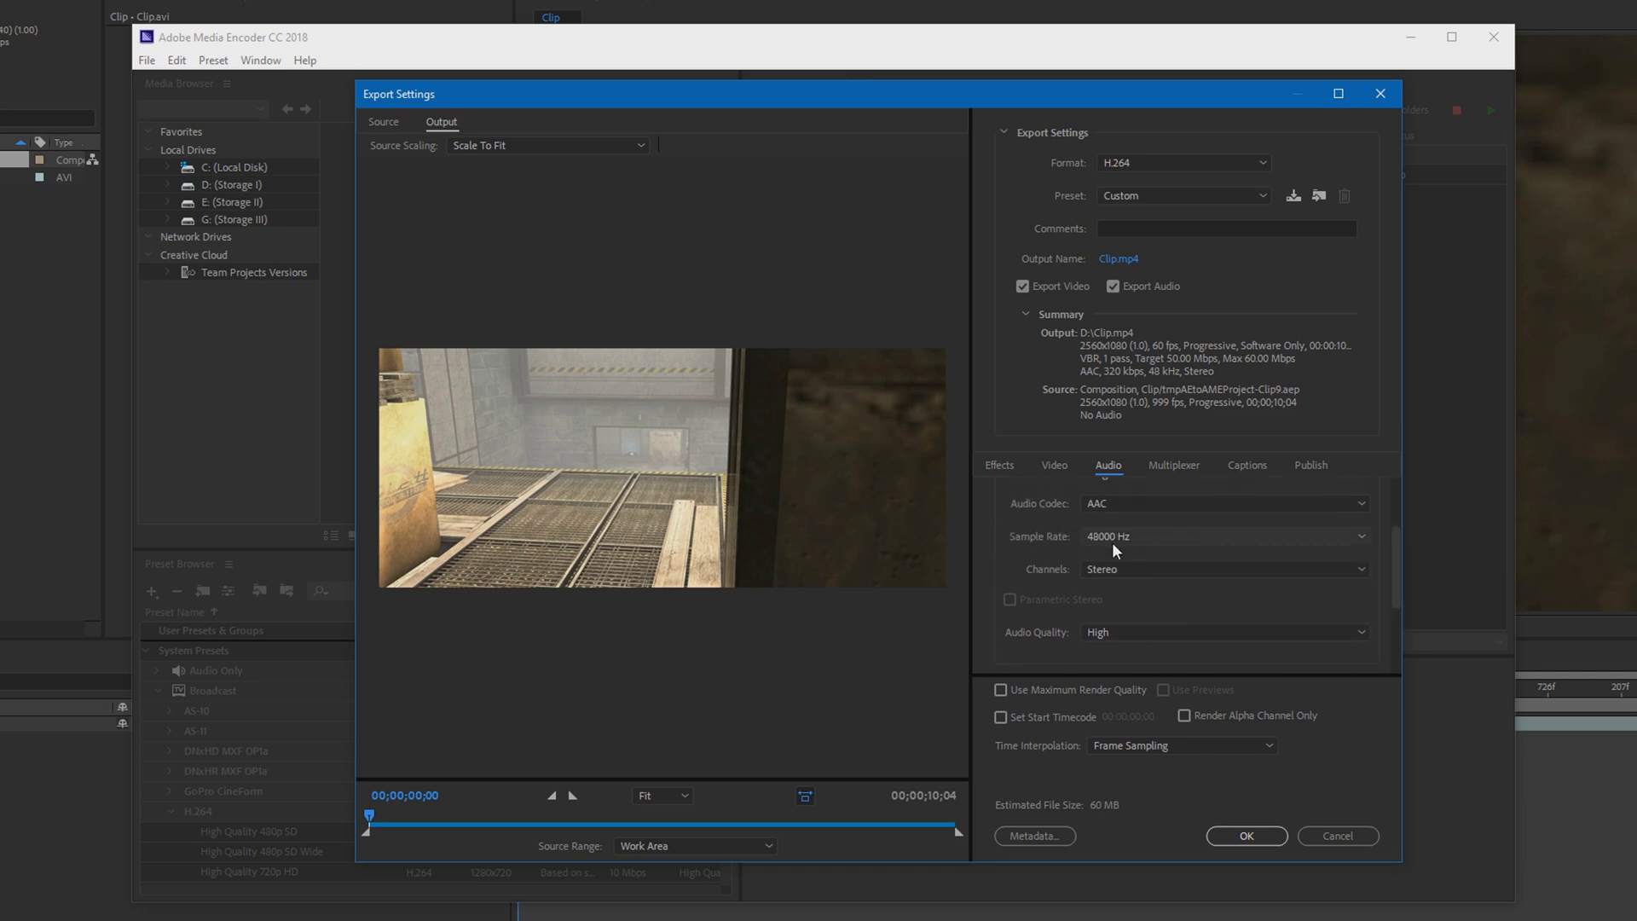
pyautogui.scroll(-3, 1393, 554)
pyautogui.scroll(3, 1398, 546)
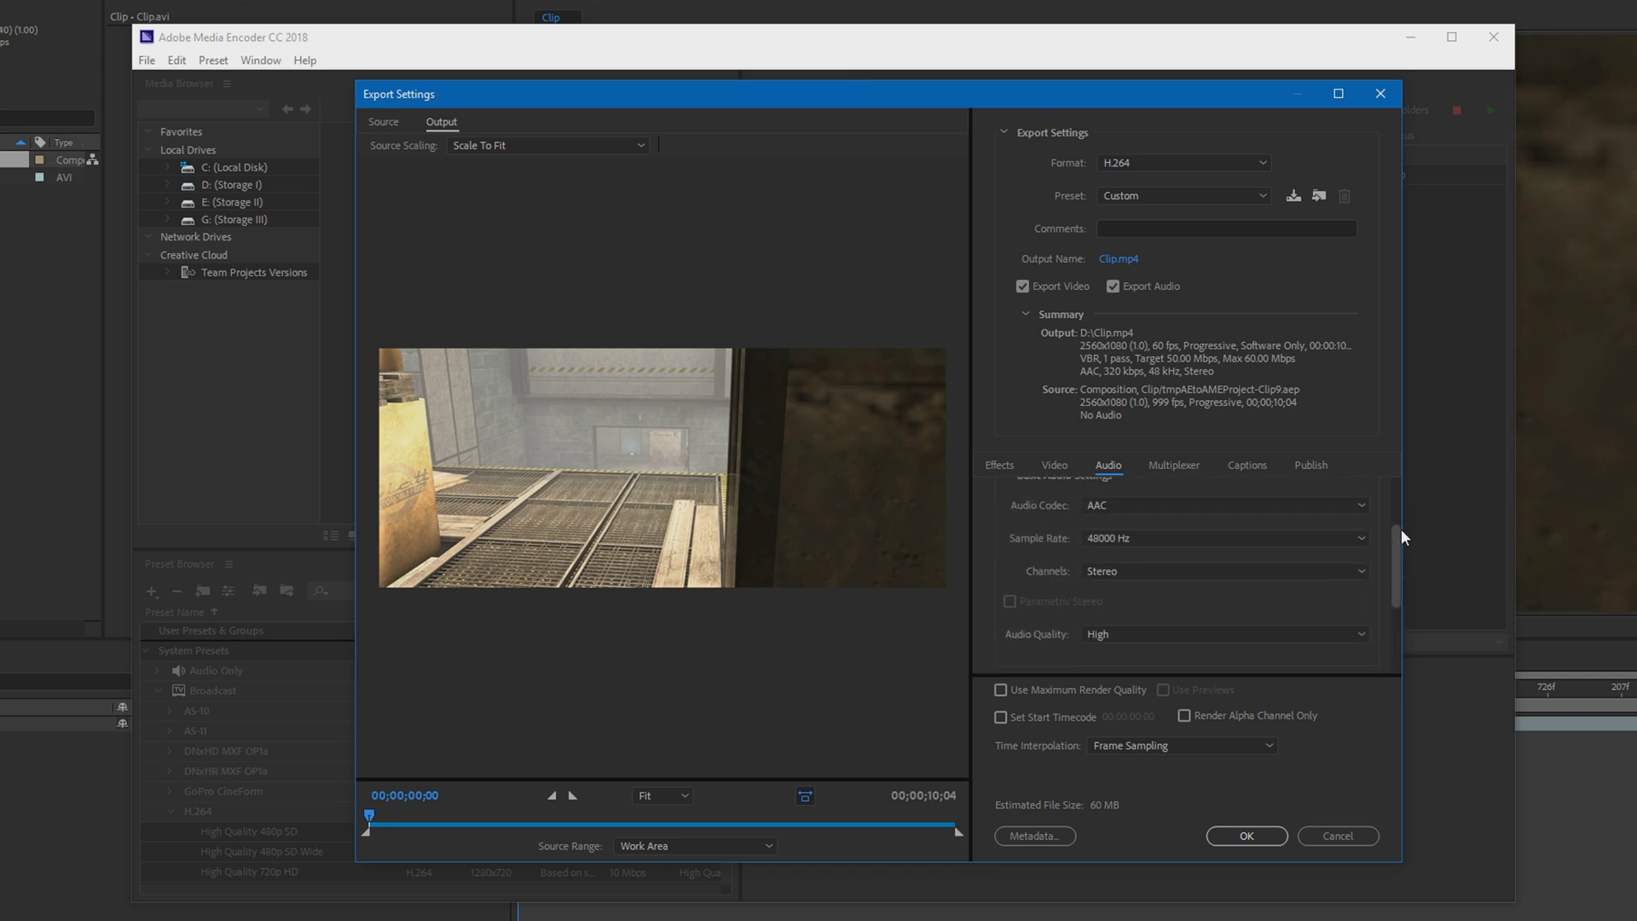
pyautogui.scroll(2, 1401, 535)
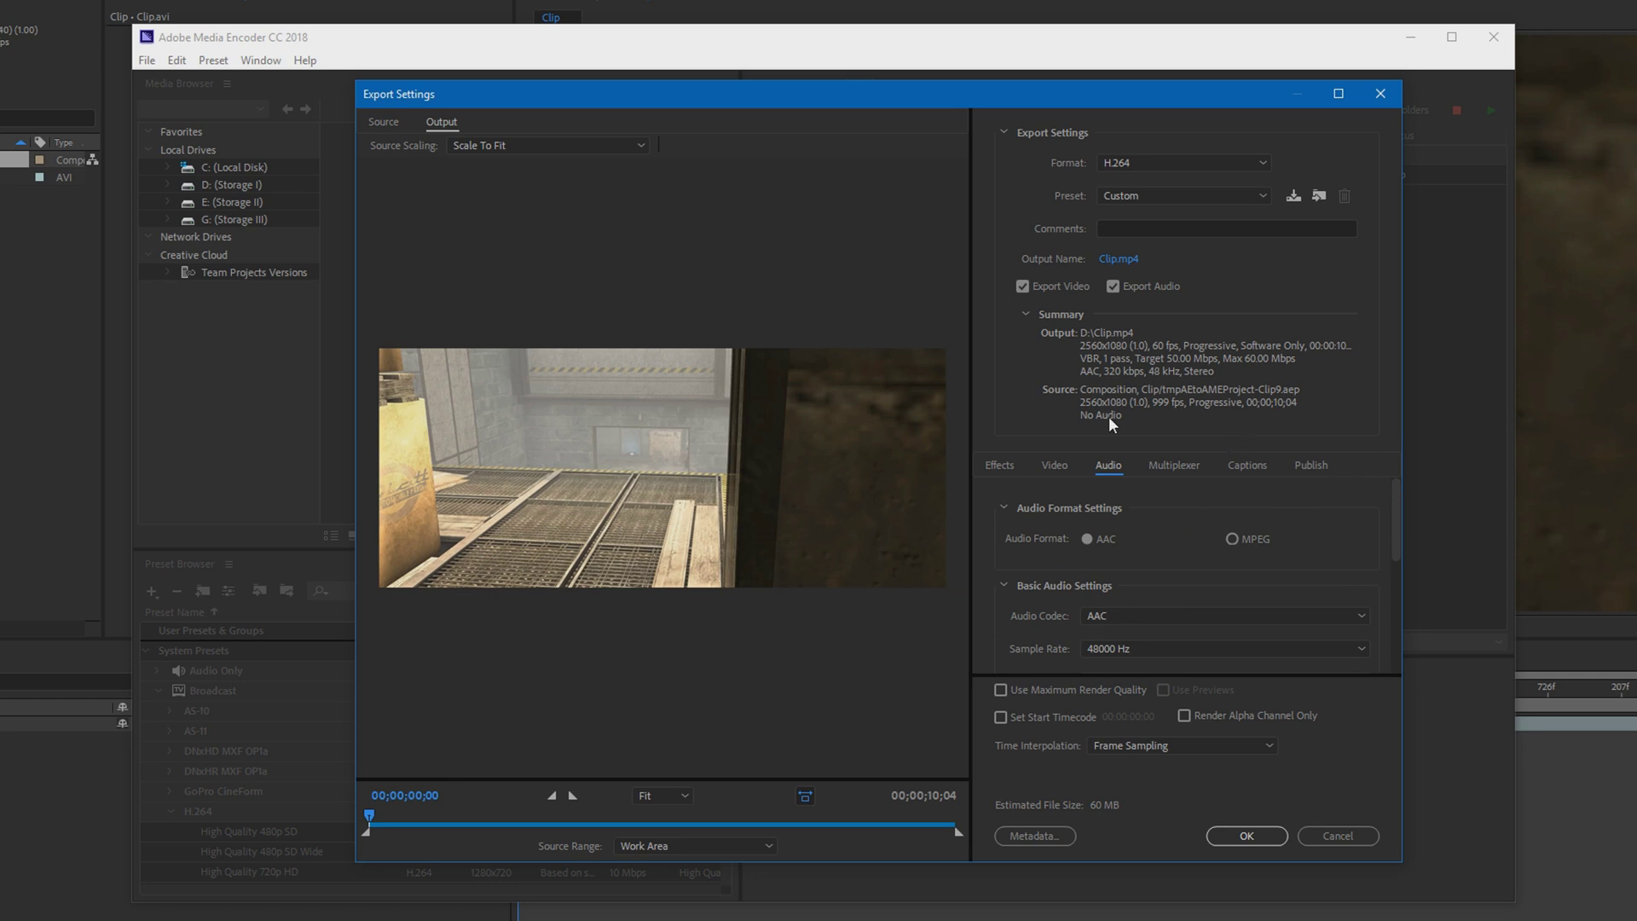
# Accept the custom H.264 settings, encode Clip.mp4, and reveal the finished file in its folder.
pyautogui.click(1057, 466)
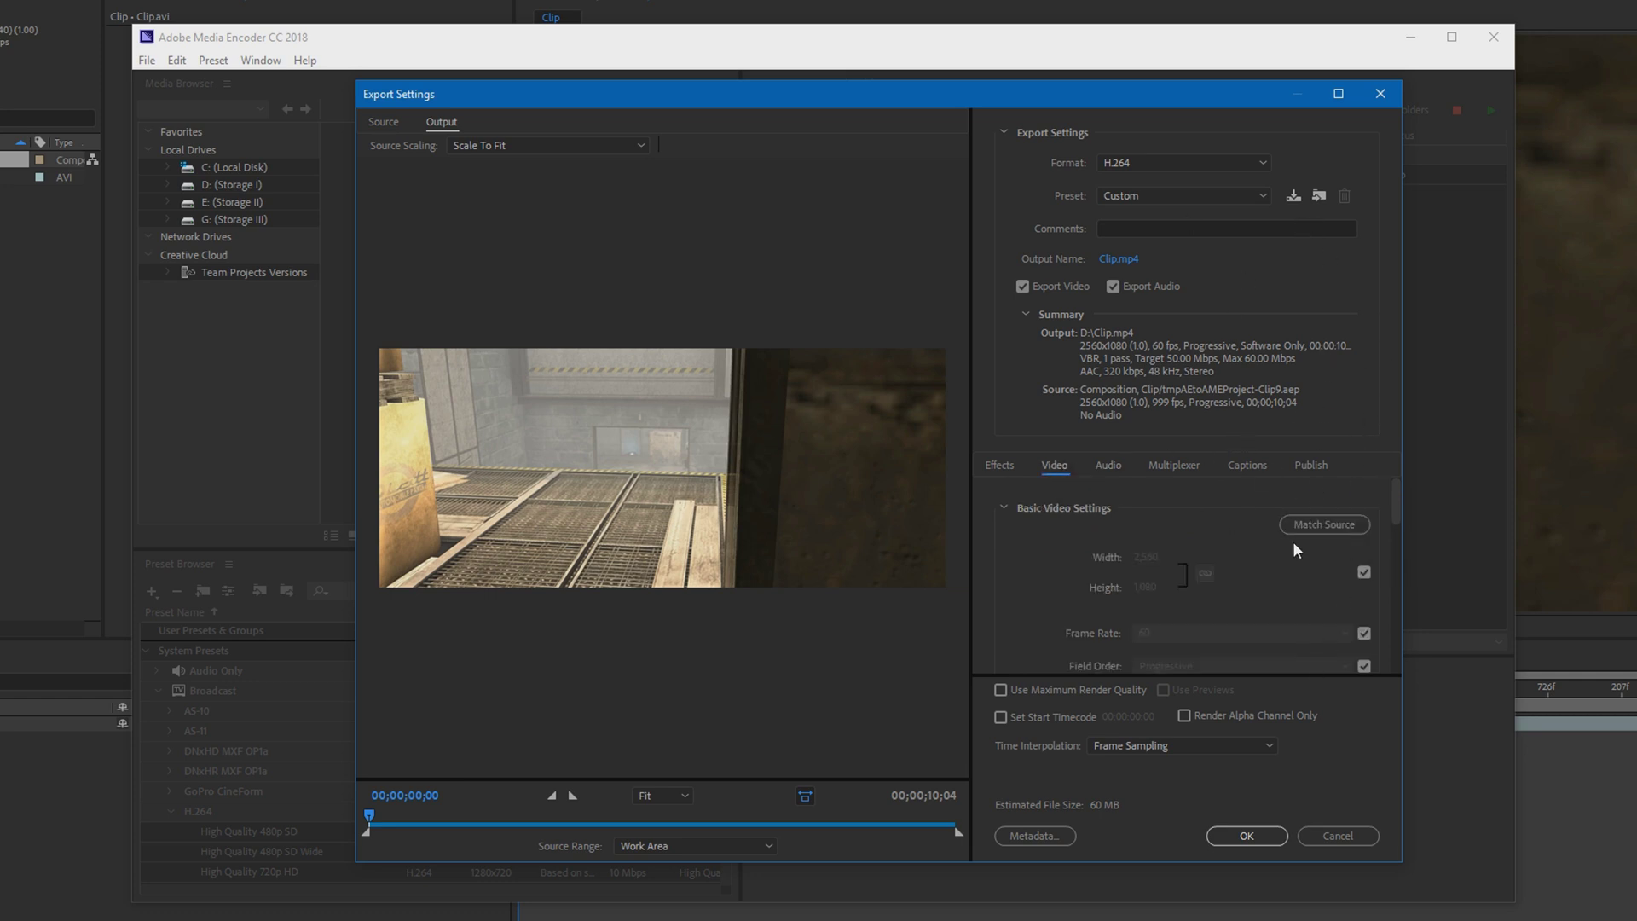
pyautogui.click(1245, 834)
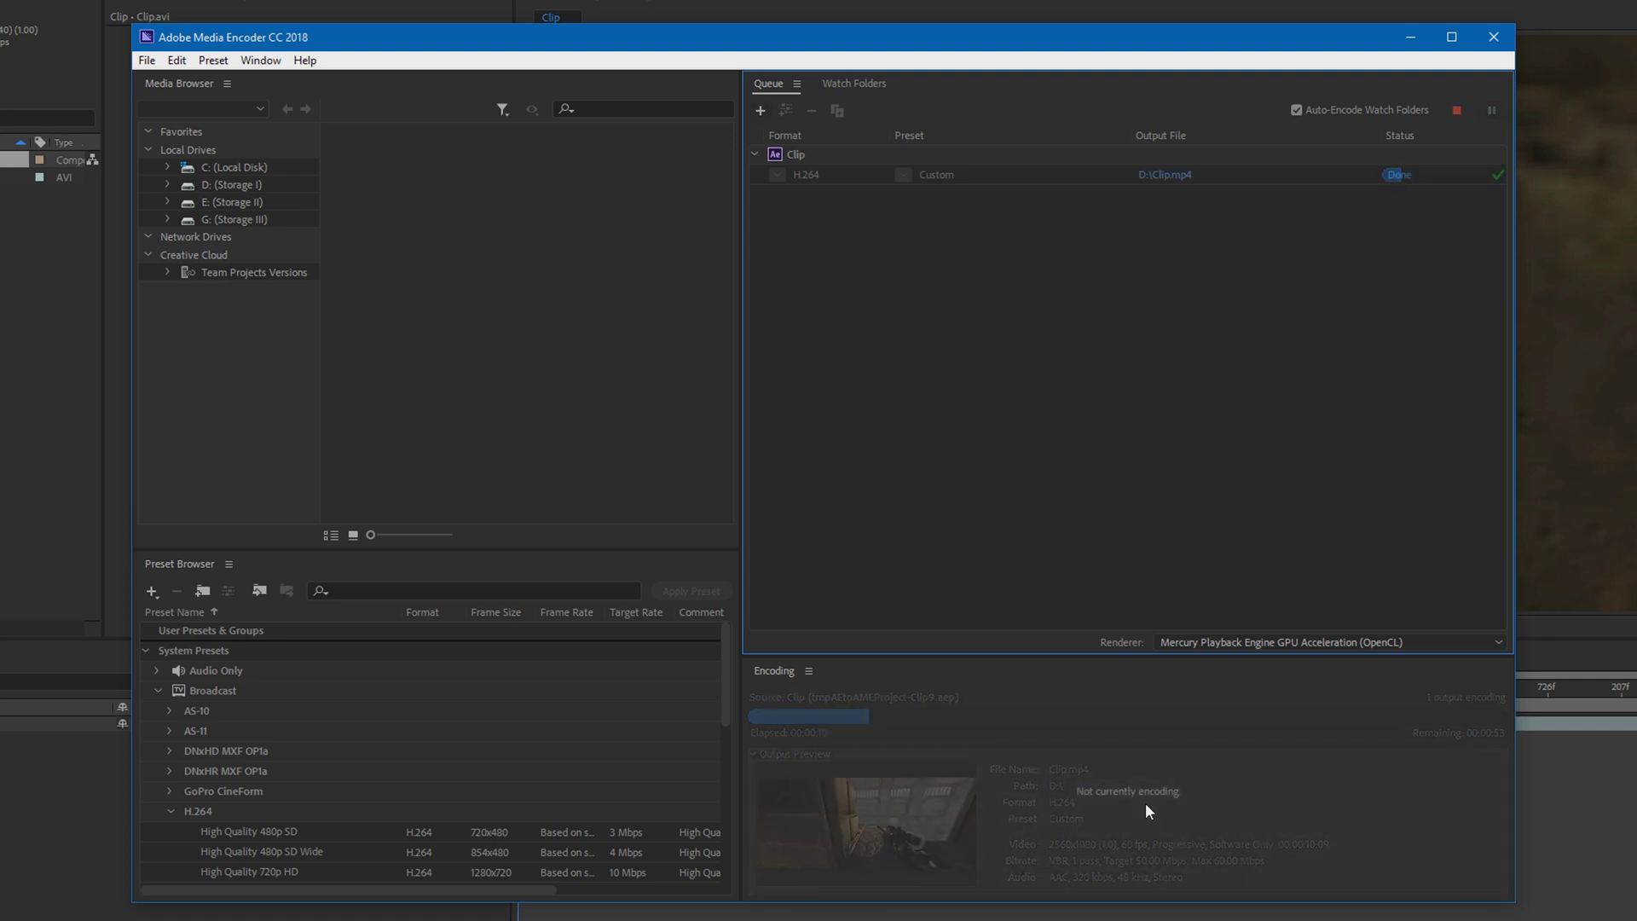
pyautogui.click(1166, 175)
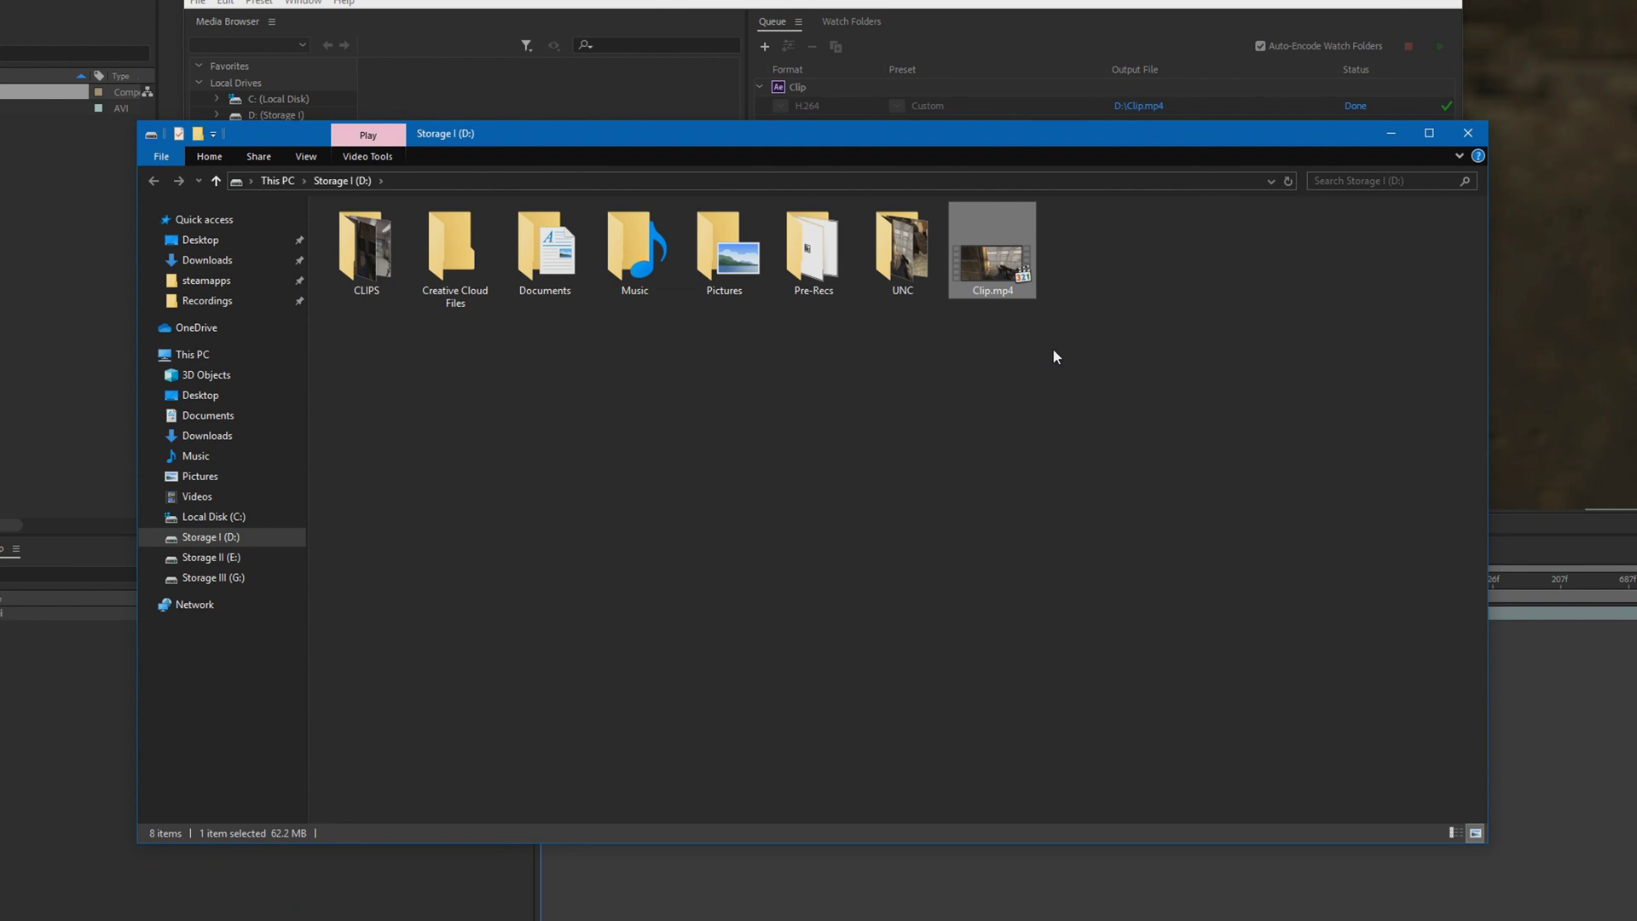
# Confirm in Properties that Clip.mp4 on D: is 62.2 MB, then play it.
pyautogui.rightClick(993, 266)
pyautogui.click(1046, 692)
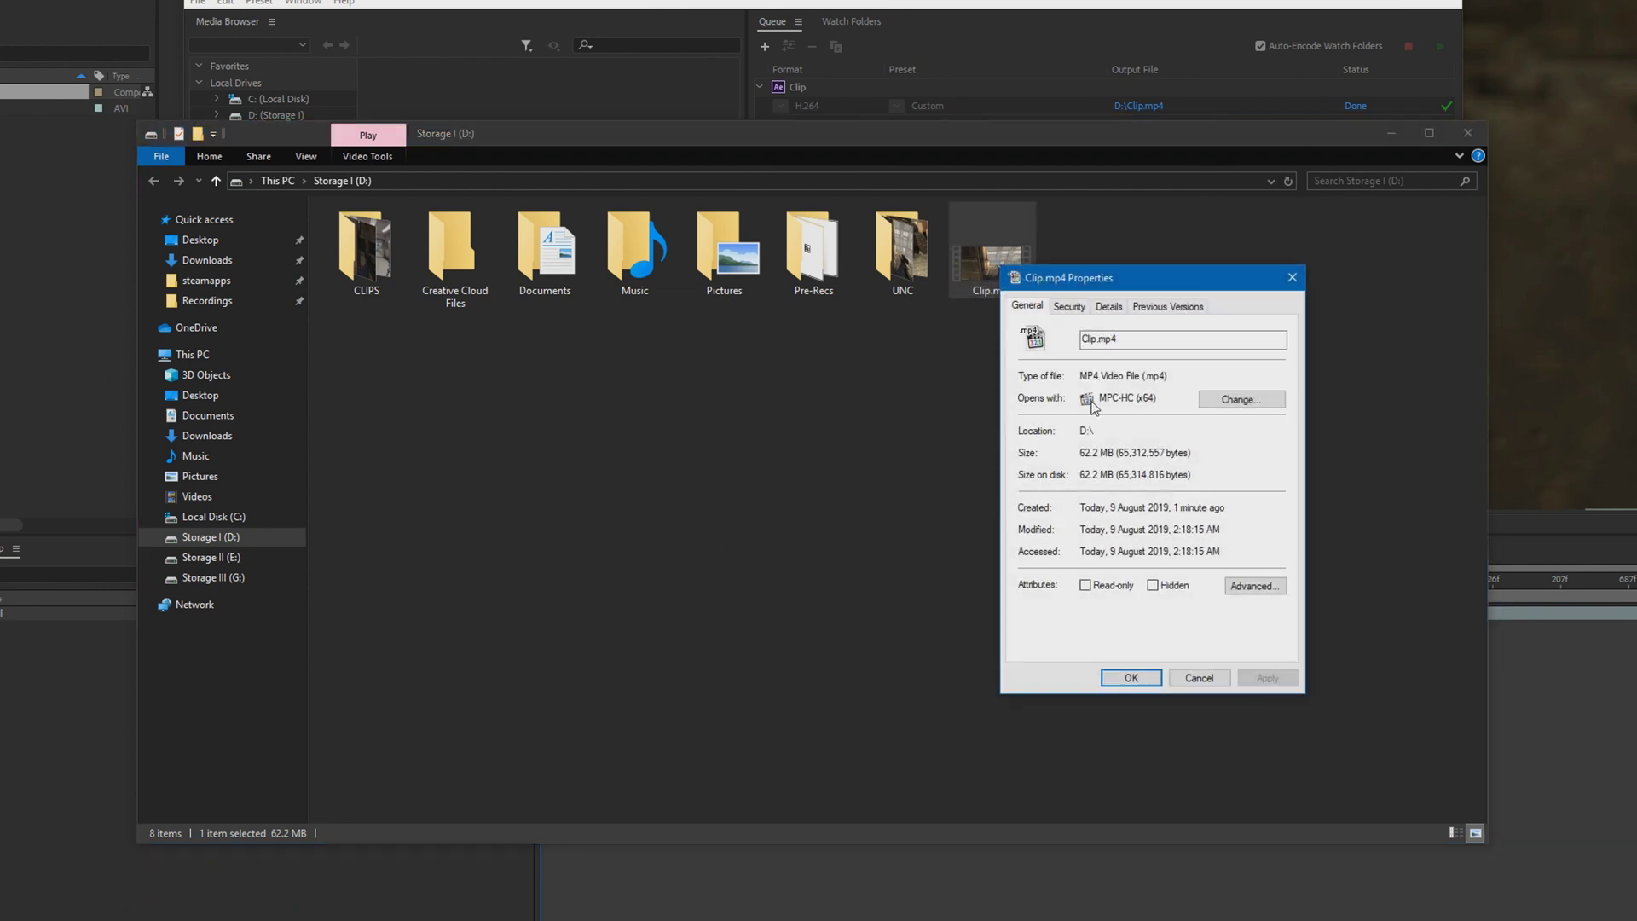
pyautogui.moveTo(1084, 459); pyautogui.dragTo(1111, 460)
pyautogui.press('Return')
pyautogui.press('Return')
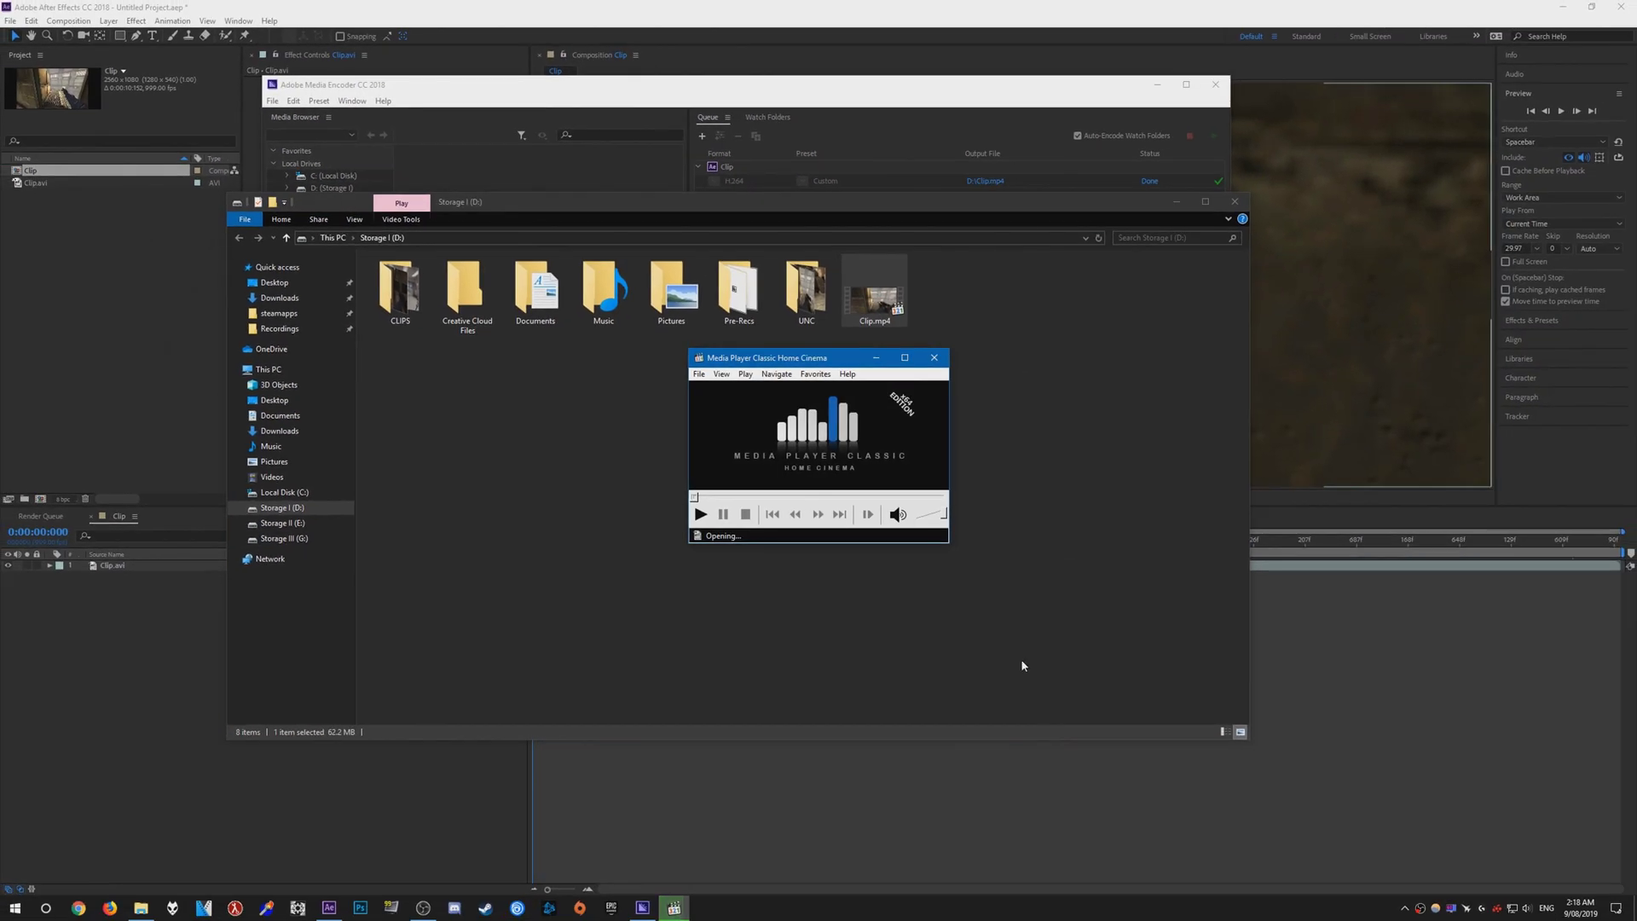